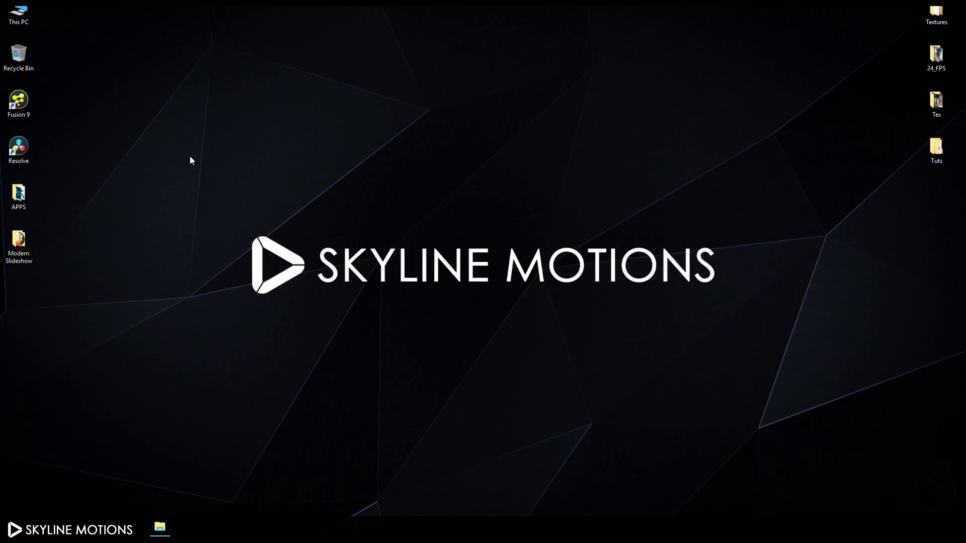
# Launch Fusion 9 and select Slideshow.comp in Desktop > Modern Slideshow.
pyautogui.doubleClick(19, 101)
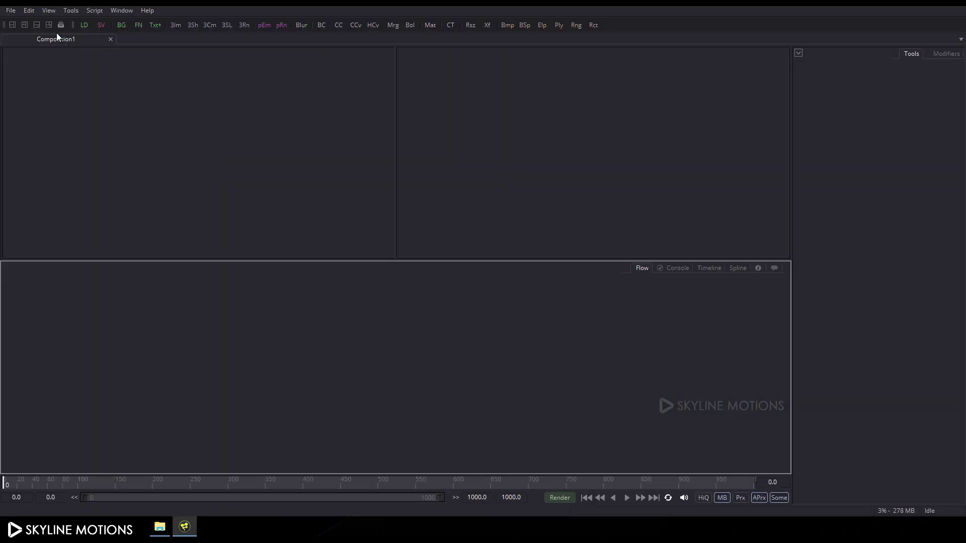
pyautogui.click(11, 10)
pyautogui.click(23, 36)
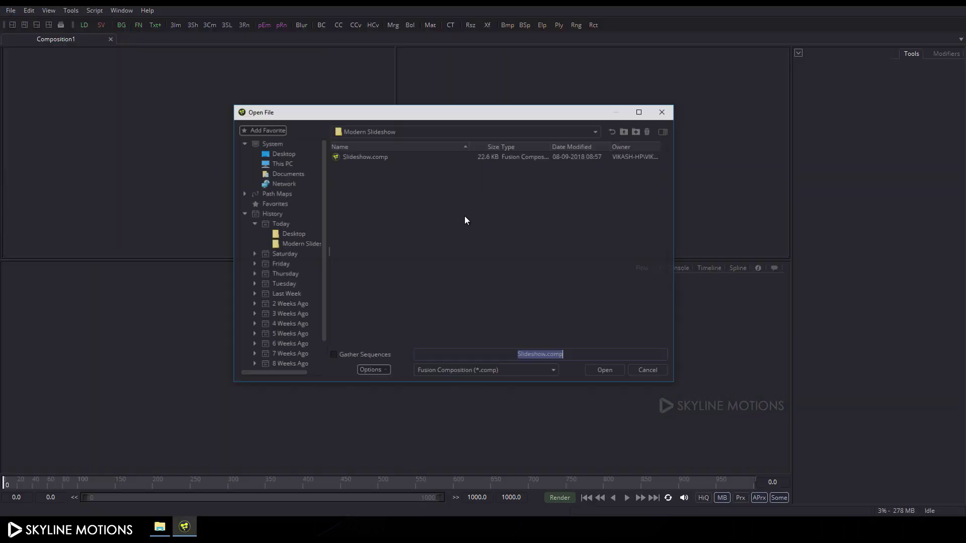
pyautogui.click(284, 154)
pyautogui.click(354, 179)
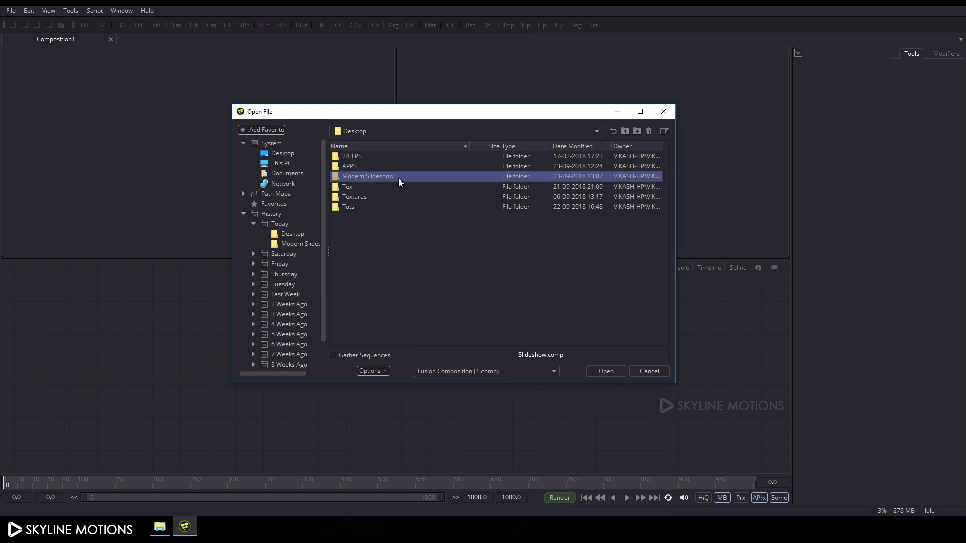
pyautogui.doubleClick(365, 175)
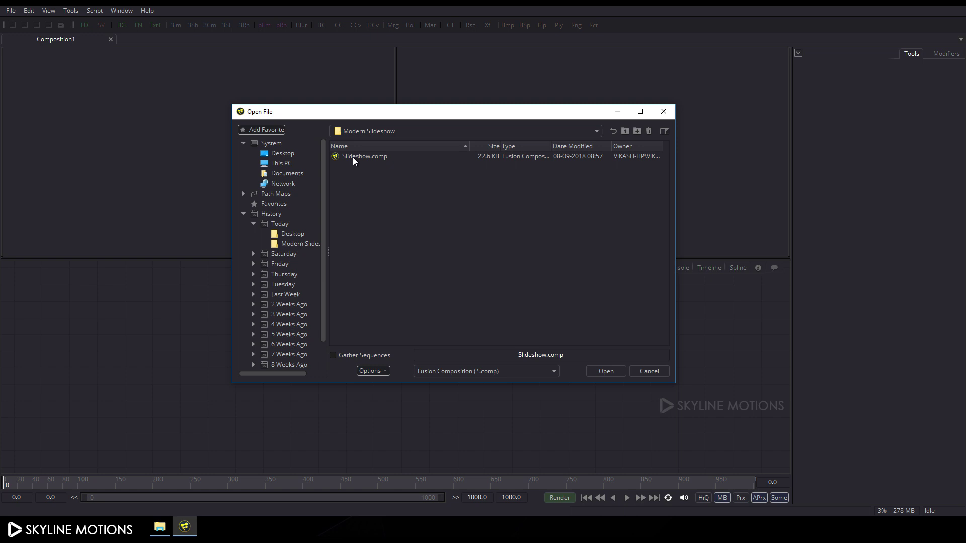
pyautogui.click(375, 158)
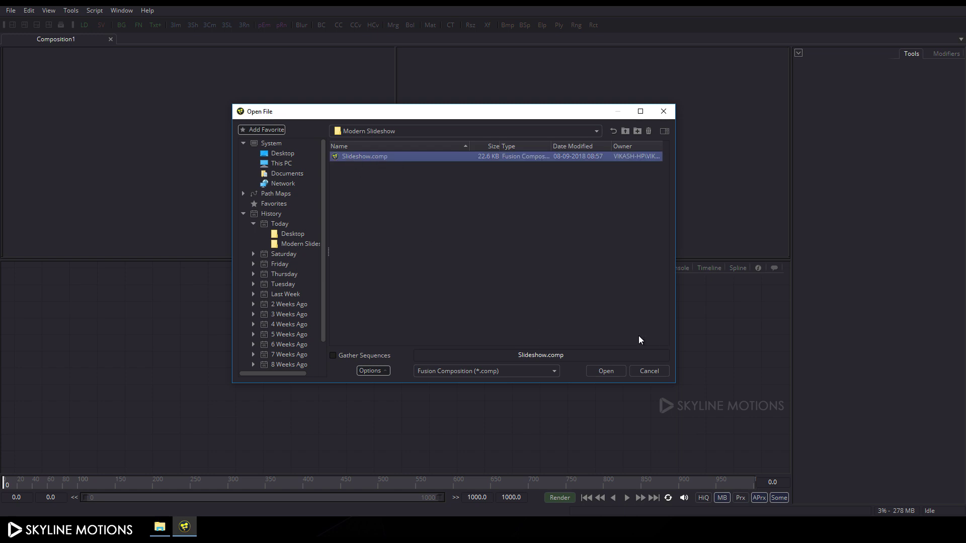
# Open Slideshow.comp, view the Final node, and scrub the animation to frame 78.
pyautogui.click(607, 371)
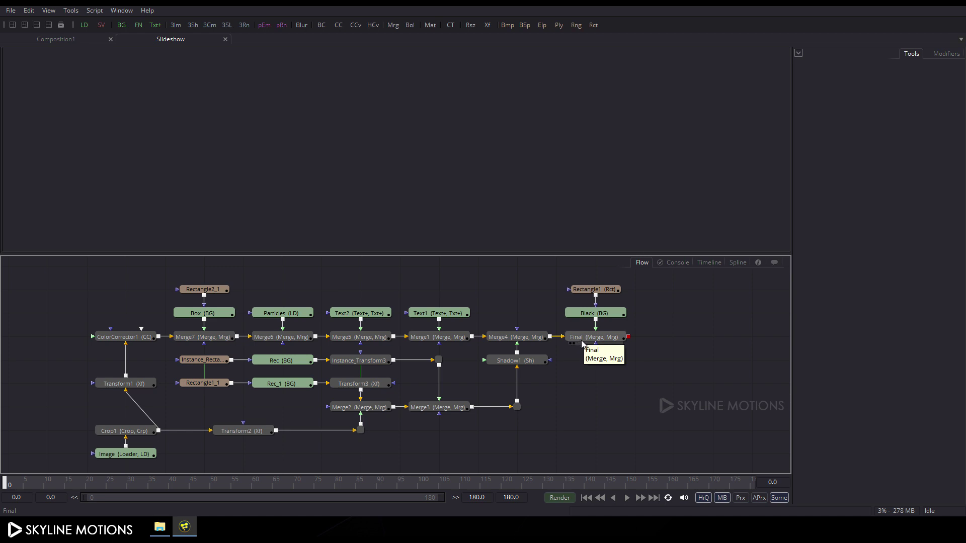
pyautogui.moveTo(578, 342); pyautogui.dragTo(569, 101)
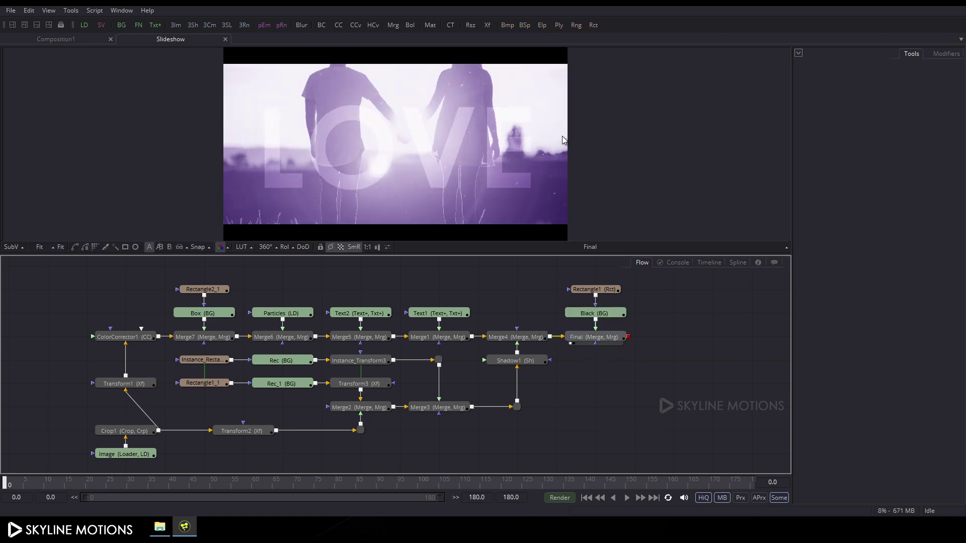
pyautogui.moveTo(239, 491)
pyautogui.mouseDown()
pyautogui.moveTo(330, 487)
pyautogui.moveTo(4, 483)
pyautogui.moveTo(640, 486)
pyautogui.mouseUp()
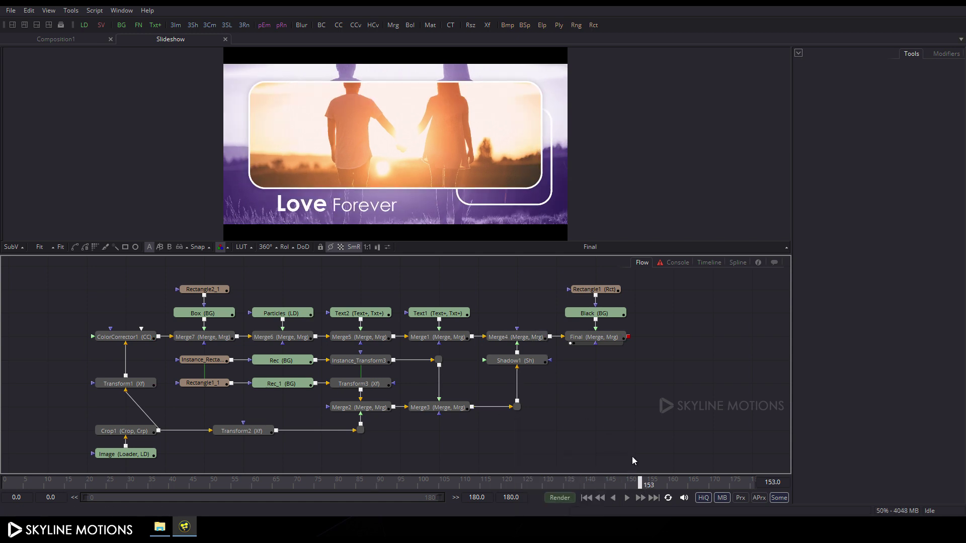
# Save Slideshow Frame Format preferences as HDTV 1080, 1920×1080 at 30 fps.
pyautogui.click(12, 15)
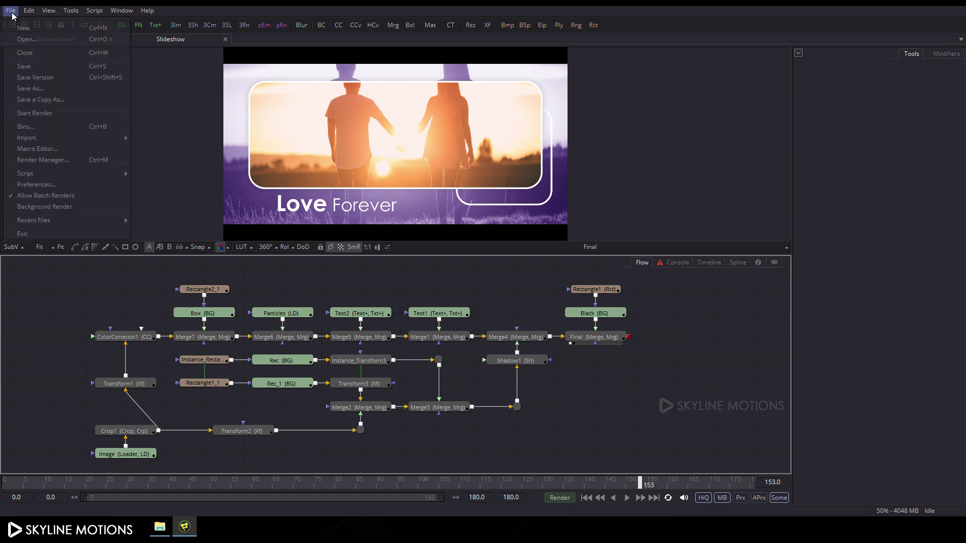
pyautogui.click(41, 185)
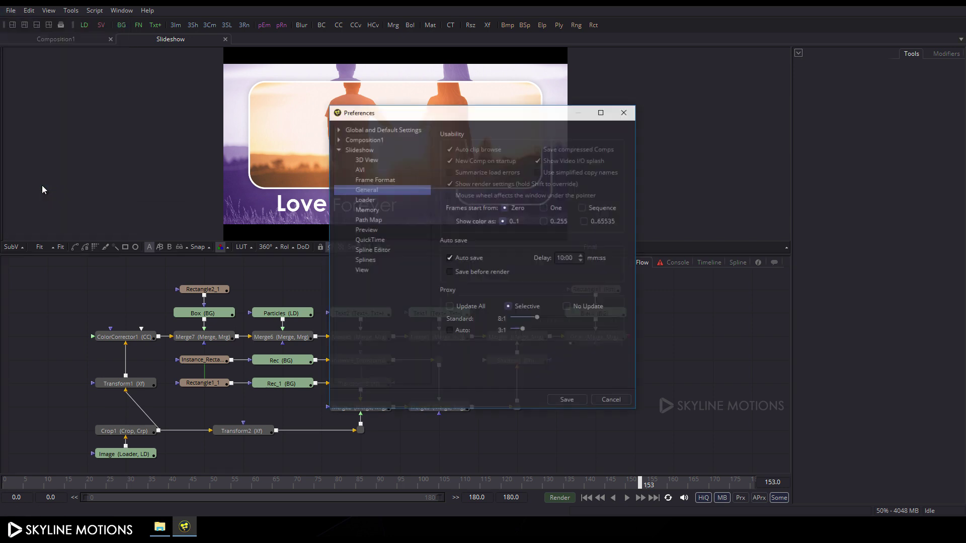
pyautogui.click(379, 180)
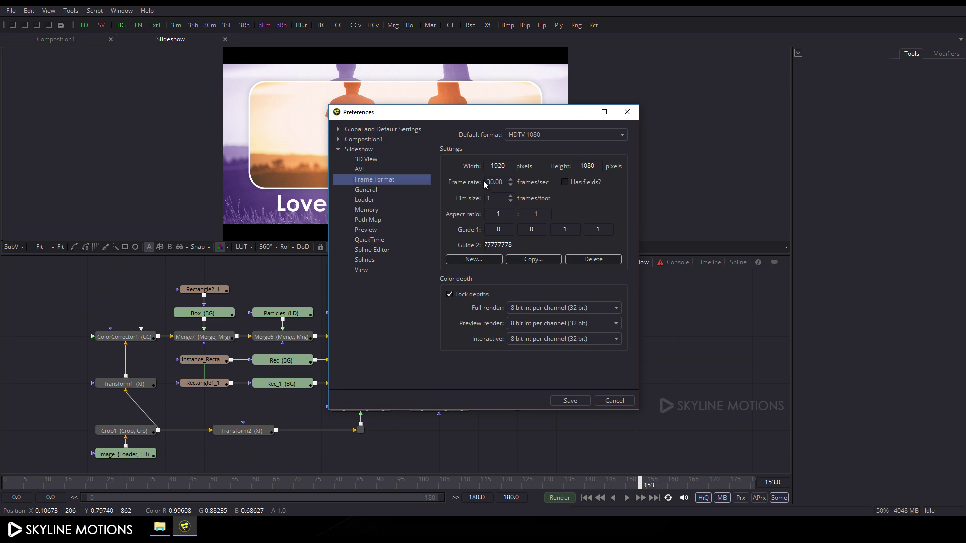
pyautogui.click(574, 402)
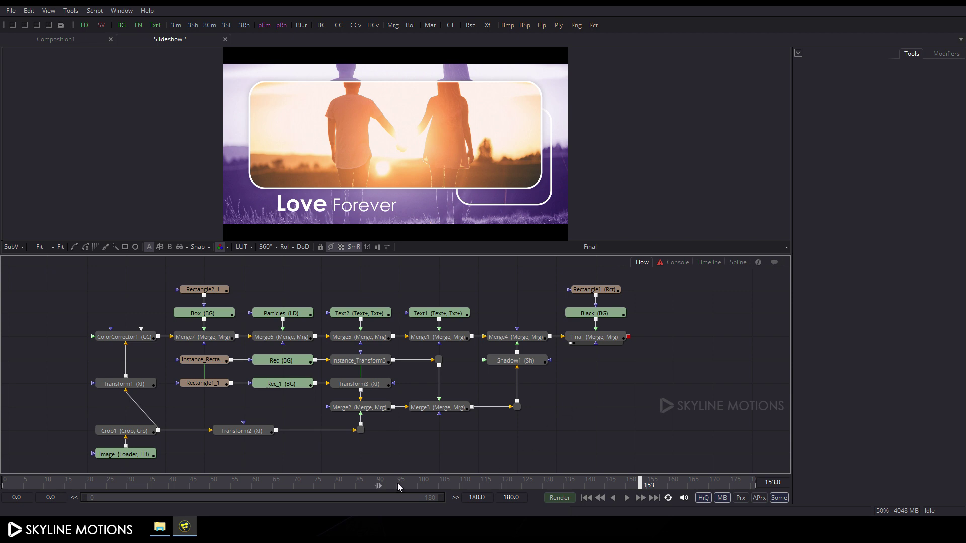
# Scrub the slideshow forward, then back to frame 34, and show the desktop.
pyautogui.moveTo(273, 483)
pyautogui.mouseDown()
pyautogui.moveTo(257, 484)
pyautogui.moveTo(785, 483)
pyautogui.mouseUp()
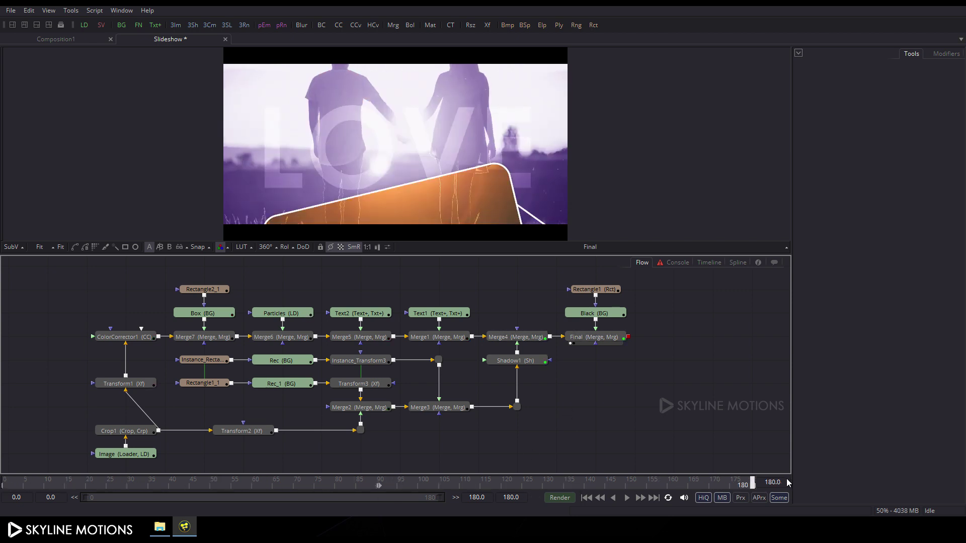
pyautogui.moveTo(786, 482)
pyautogui.mouseDown()
pyautogui.moveTo(146, 489)
pyautogui.moveTo(155, 484)
pyautogui.mouseUp()
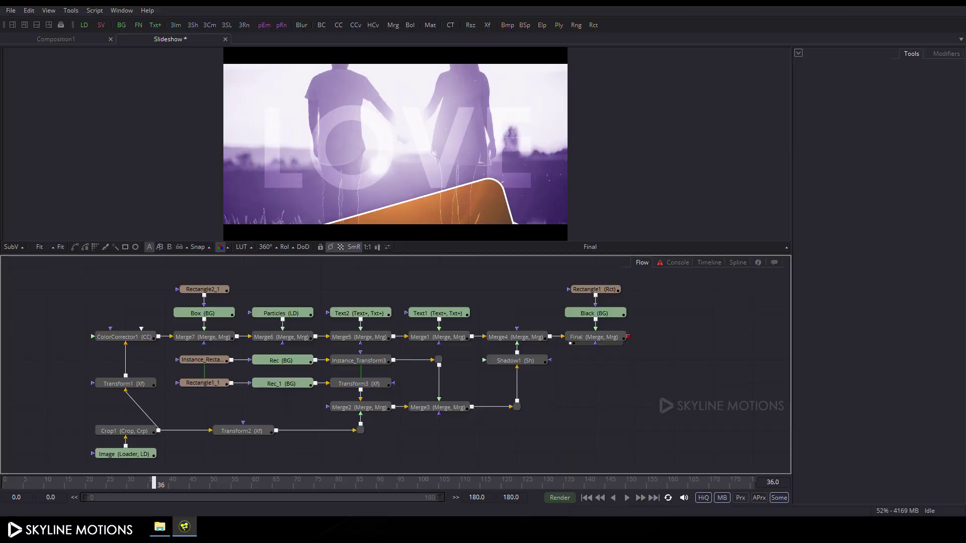
pyautogui.press('super+d')
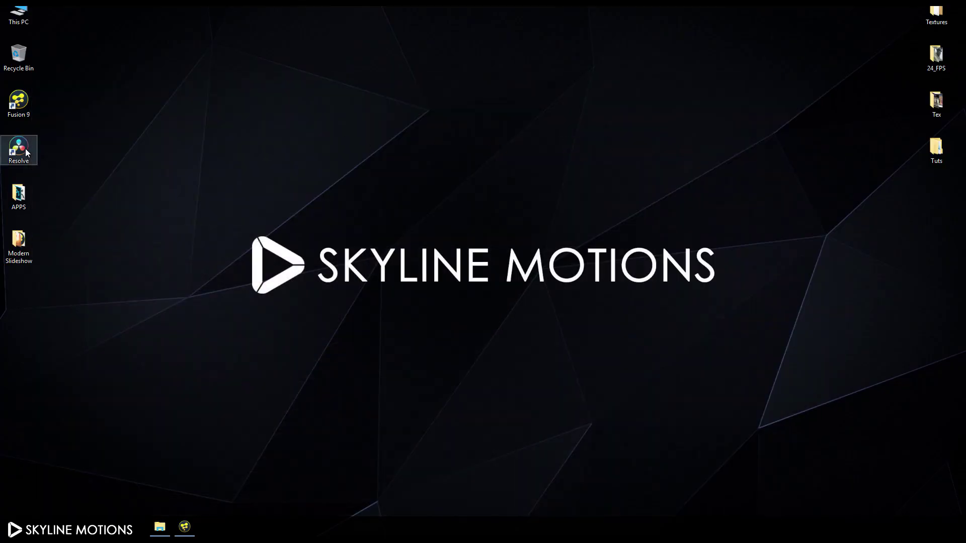
# Launch DaVinci Resolve 15 and create a new project called 'Slide'.
pyautogui.rightClick(26, 153)
pyautogui.click(112, 157)
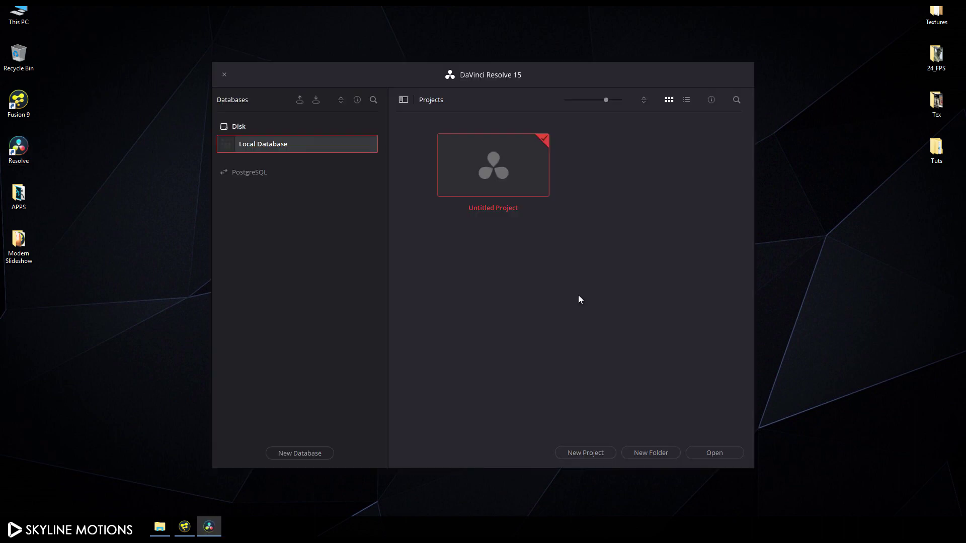
pyautogui.click(577, 453)
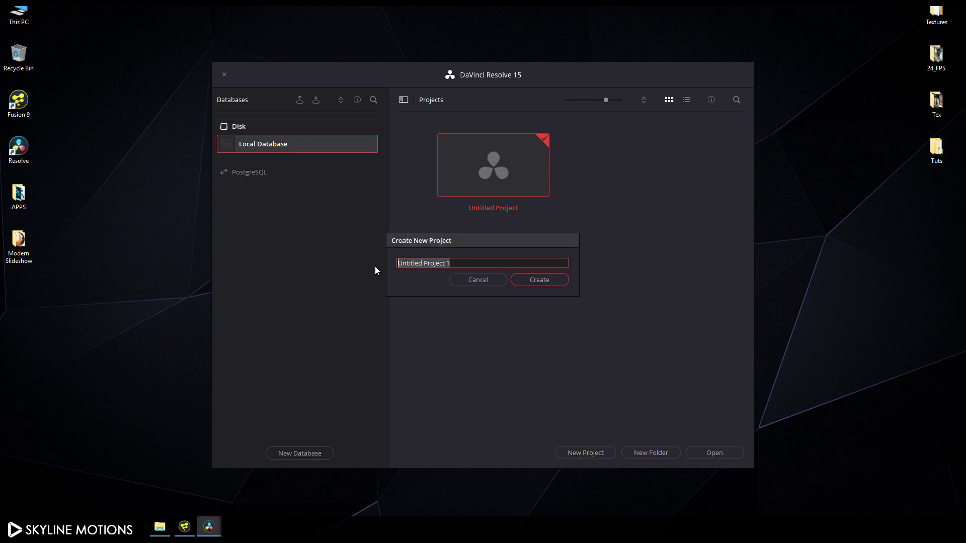
pyautogui.write('Slid')
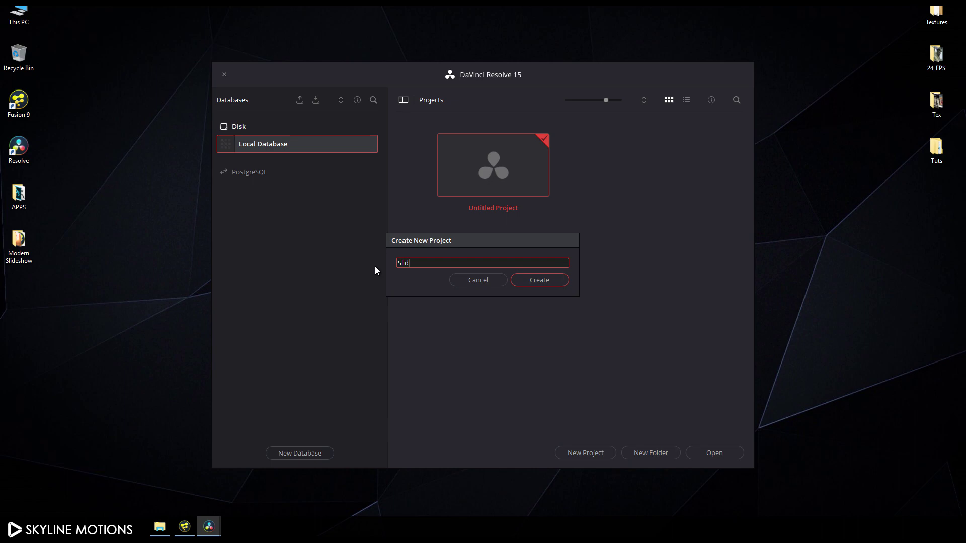
pyautogui.write('e')
pyautogui.click(521, 279)
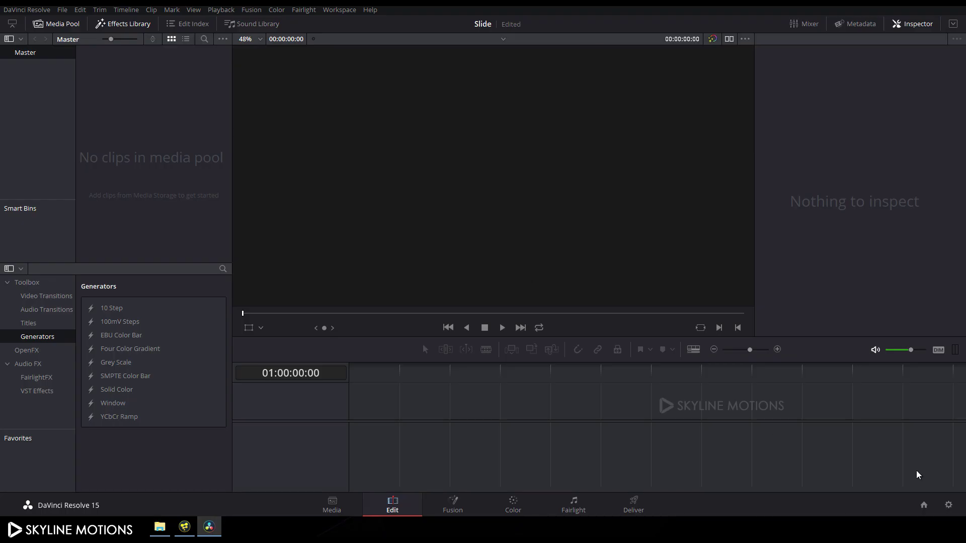
# In Project Settings, set timeline frame rate 30 and playback frame rate 30, then save.
pyautogui.click(950, 506)
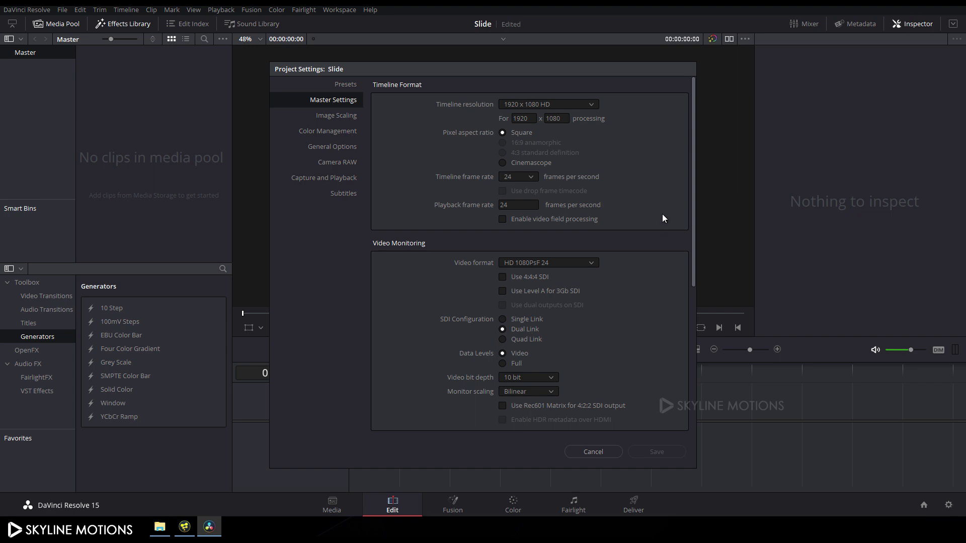
pyautogui.moveTo(527, 72); pyautogui.dragTo(543, 80)
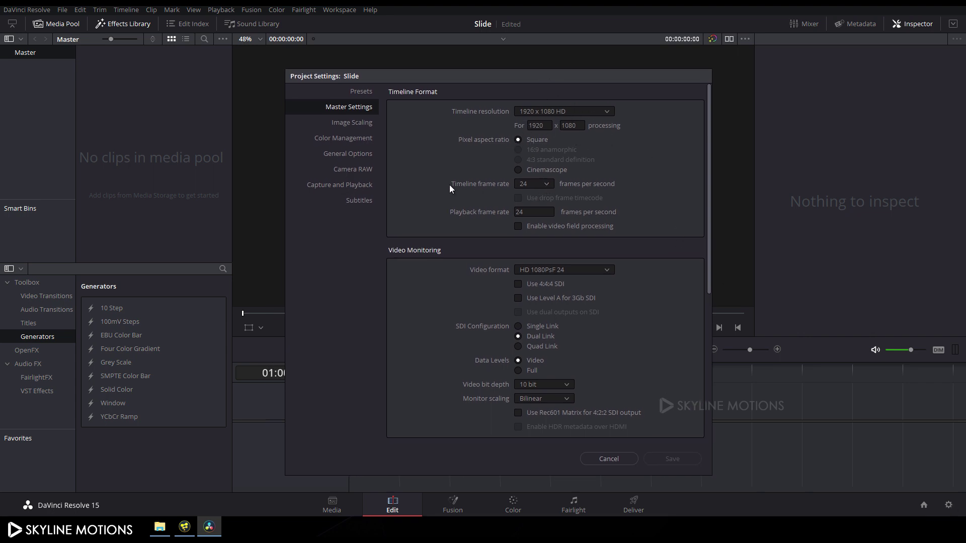
pyautogui.click(547, 185)
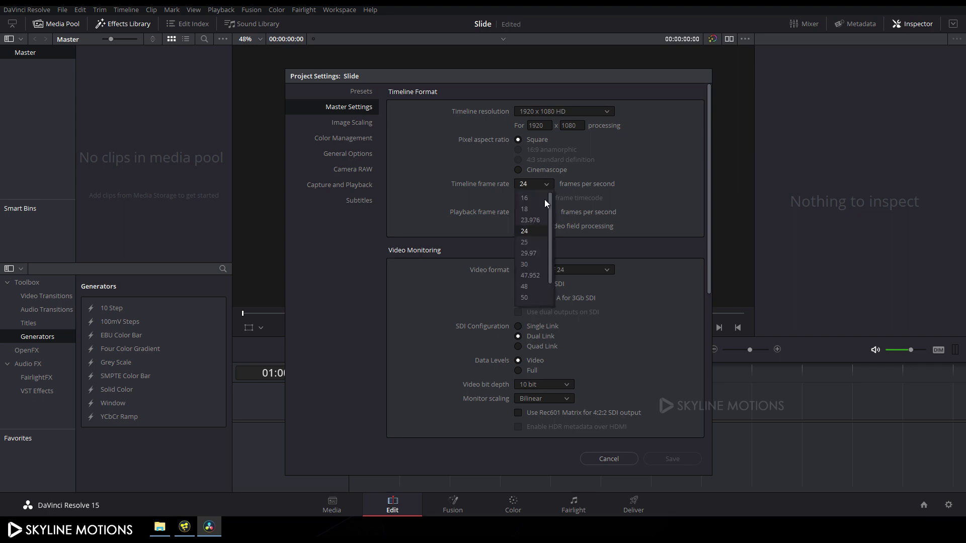
pyautogui.click(532, 263)
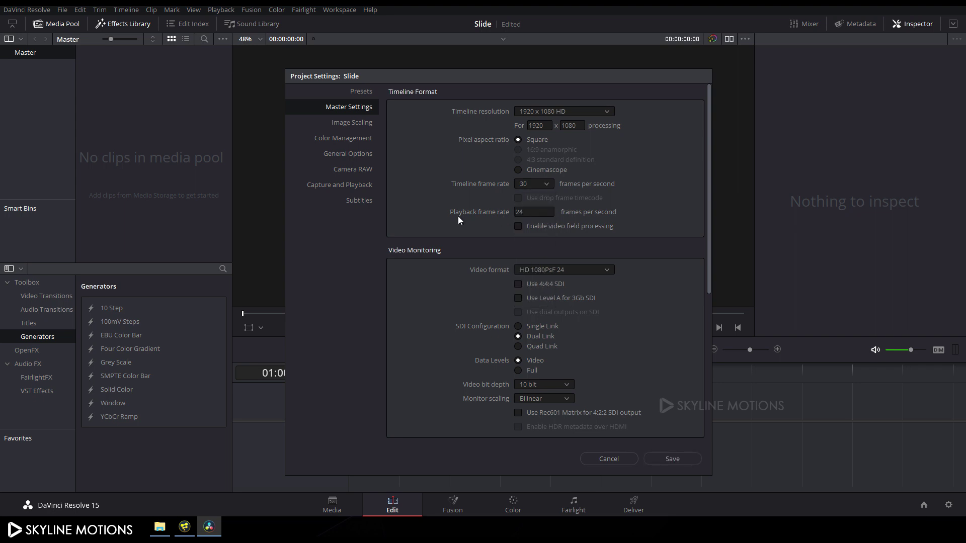
pyautogui.doubleClick(539, 214)
pyautogui.write('30')
pyautogui.click(671, 460)
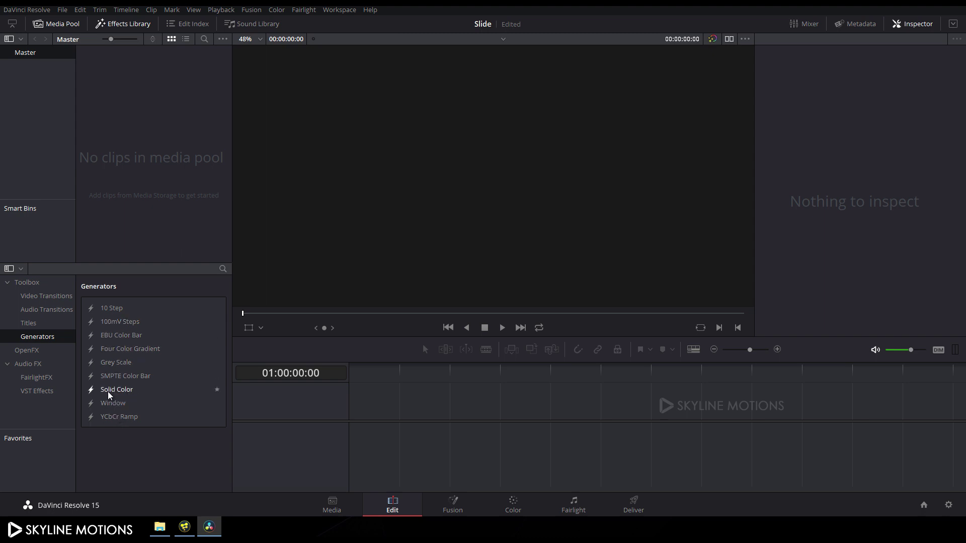
# Add a Solid Color generator to the timeline and extend it to about 01:00:06:01.
pyautogui.moveTo(135, 395)
pyautogui.mouseDown()
pyautogui.moveTo(386, 432)
pyautogui.moveTo(355, 433)
pyautogui.mouseUp()
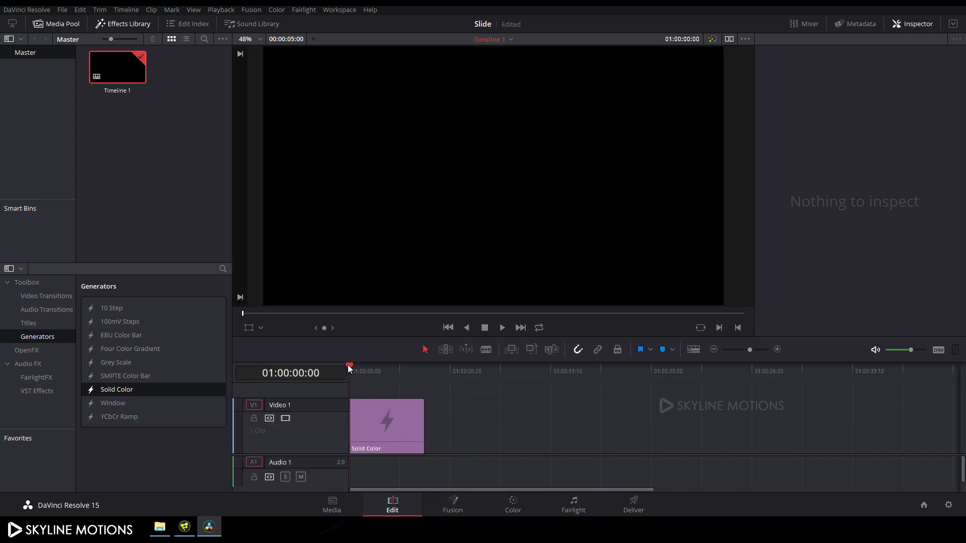
pyautogui.moveTo(352, 364); pyautogui.dragTo(440, 366)
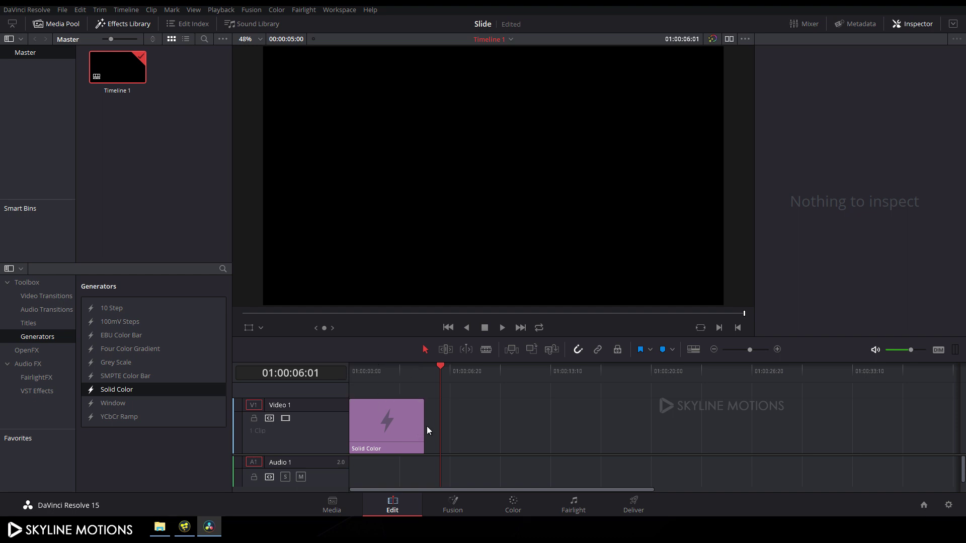
pyautogui.moveTo(424, 427); pyautogui.dragTo(431, 433)
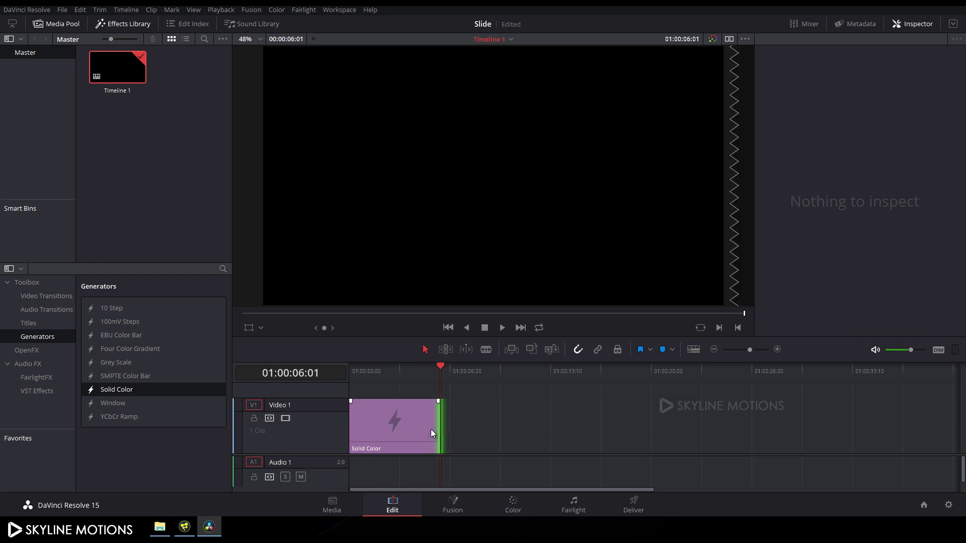
pyautogui.click(407, 420)
pyautogui.press('j')
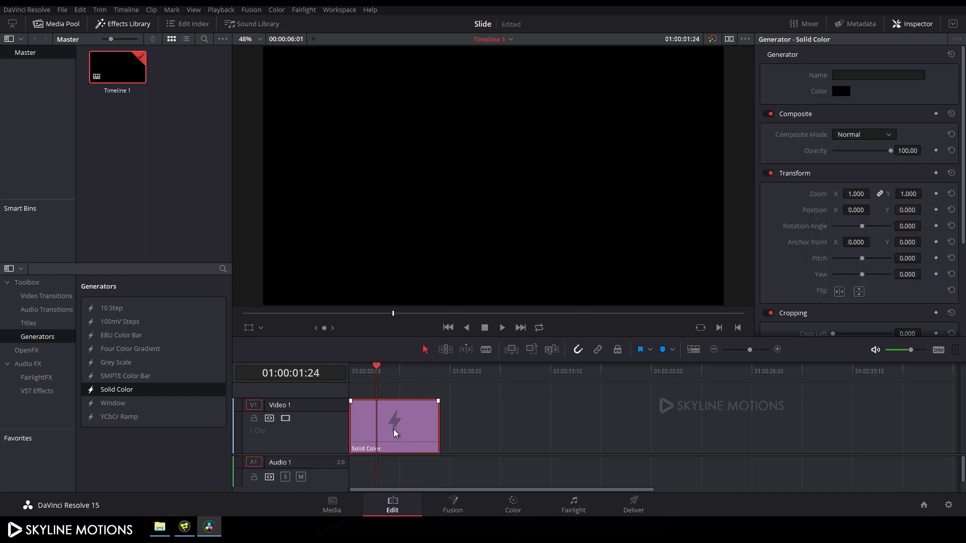
# Convert the Solid Color clip into a compound clip named 'Slideshow'.
pyautogui.rightClick(395, 433)
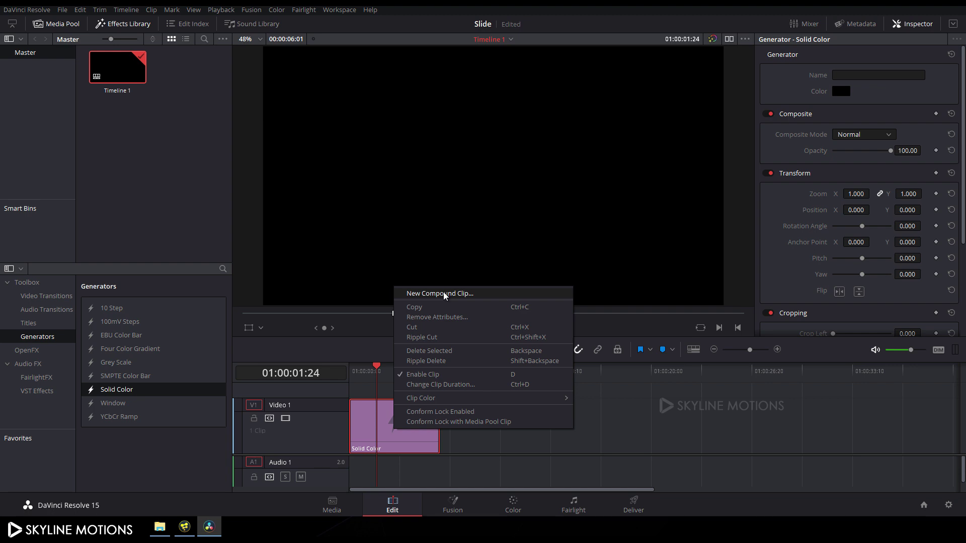
pyautogui.click(451, 295)
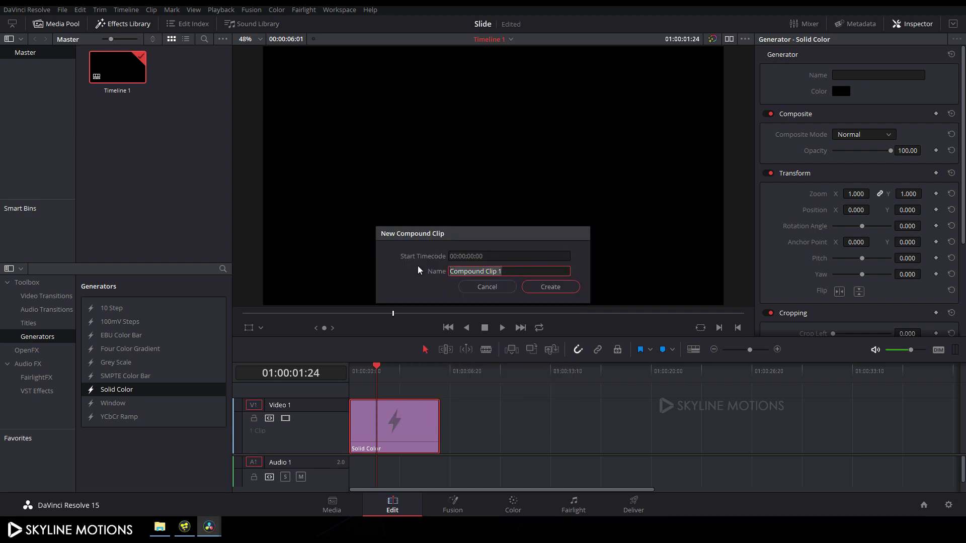
pyautogui.write('Slideshow')
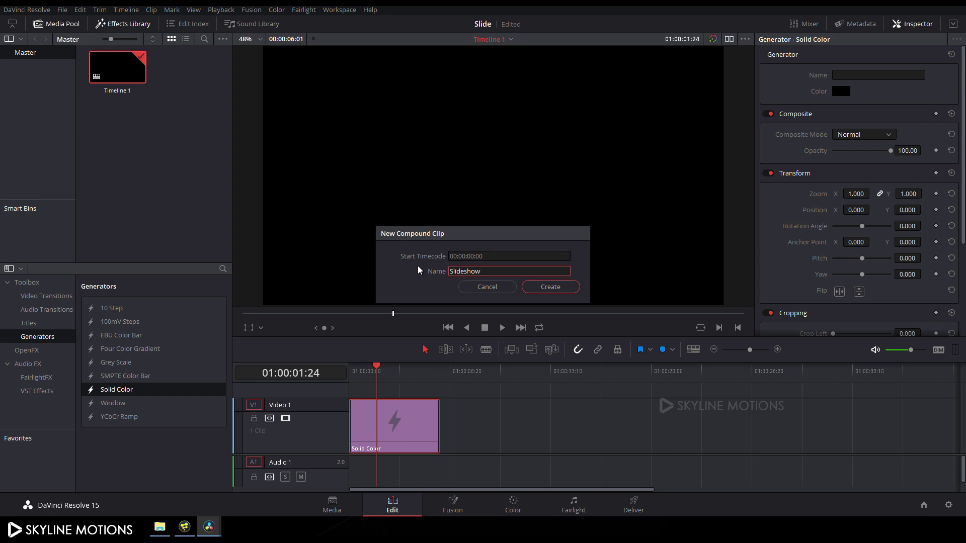
pyautogui.click(545, 287)
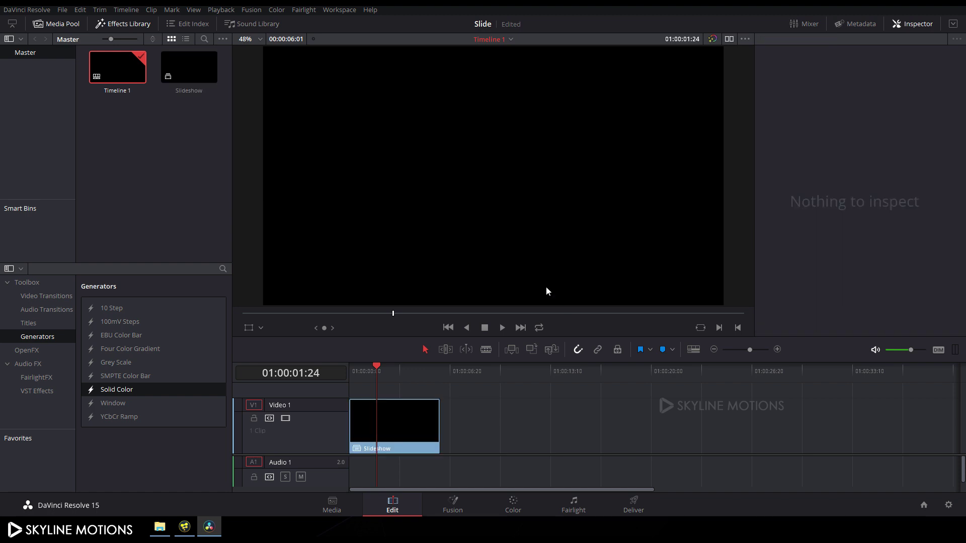
# Open the Slideshow clip on the Fusion page and arrange its nodes to the grid.
pyautogui.click(454, 504)
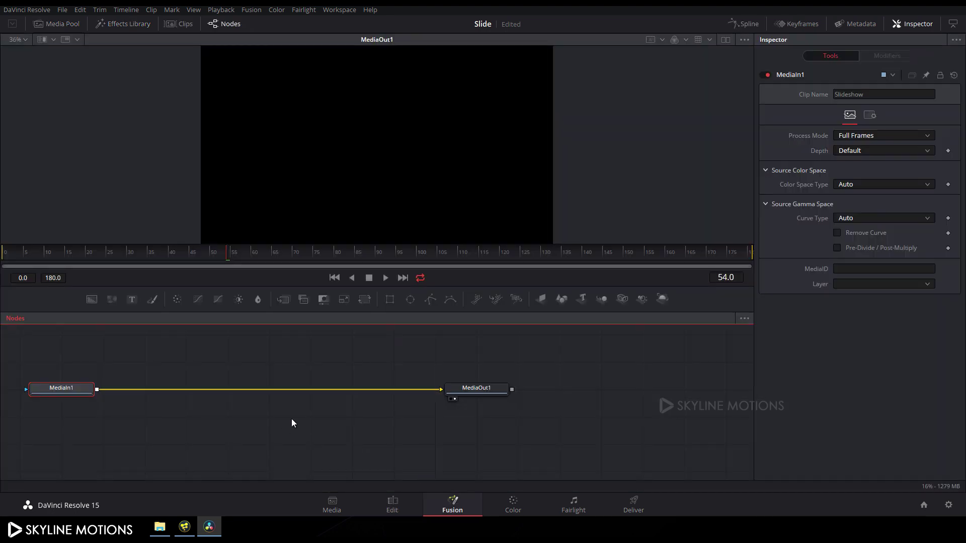
pyautogui.rightClick(287, 420)
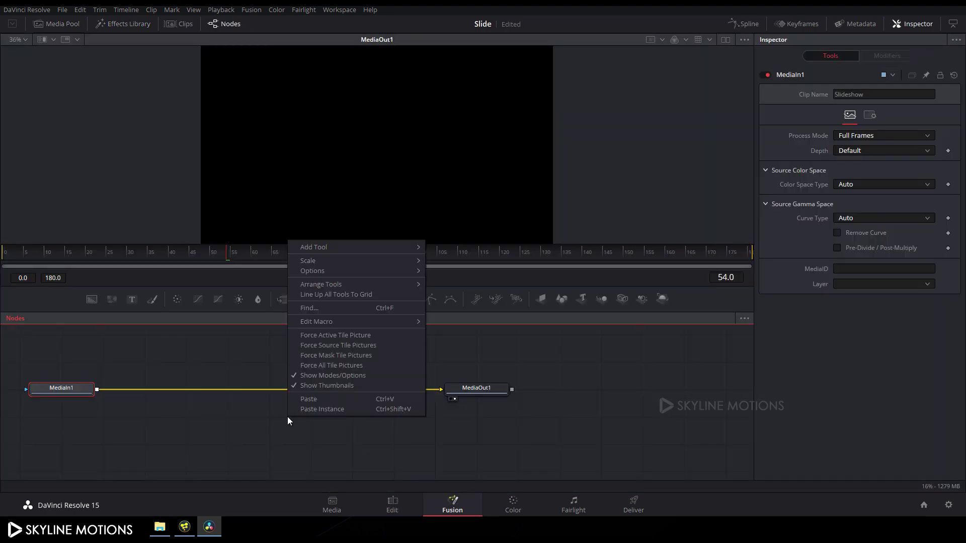
pyautogui.moveTo(354, 285)
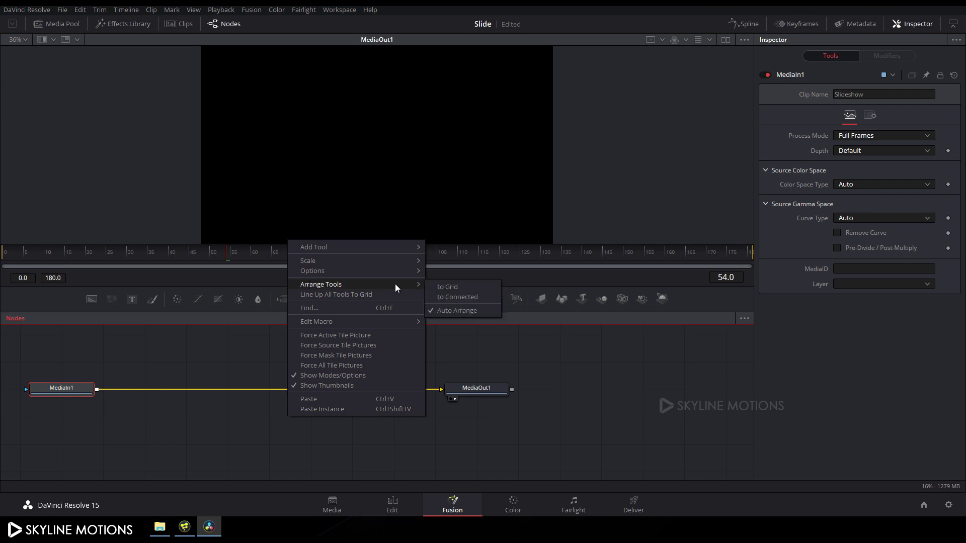
pyautogui.click(446, 286)
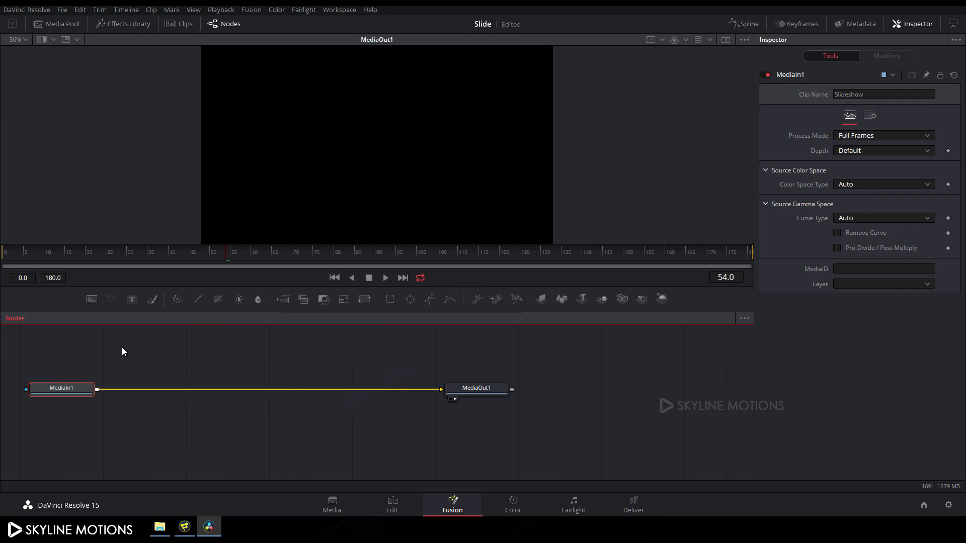
# Delete MediaIn1, move MediaOut1 right, and return to Fusion 9.
pyautogui.moveTo(122, 347); pyautogui.dragTo(47, 416)
pyautogui.press('Delete')
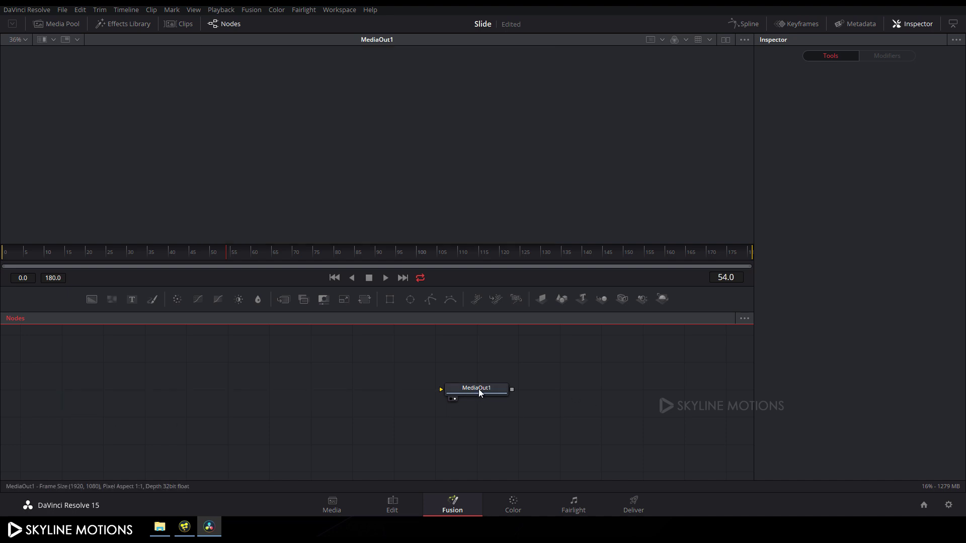
pyautogui.moveTo(479, 389); pyautogui.dragTo(635, 393)
pyautogui.click(650, 390)
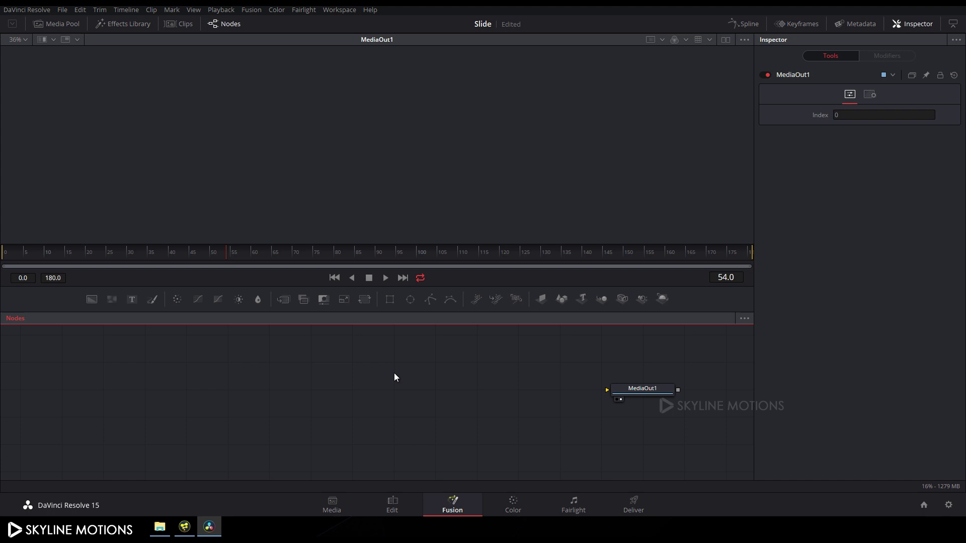
pyautogui.click(185, 527)
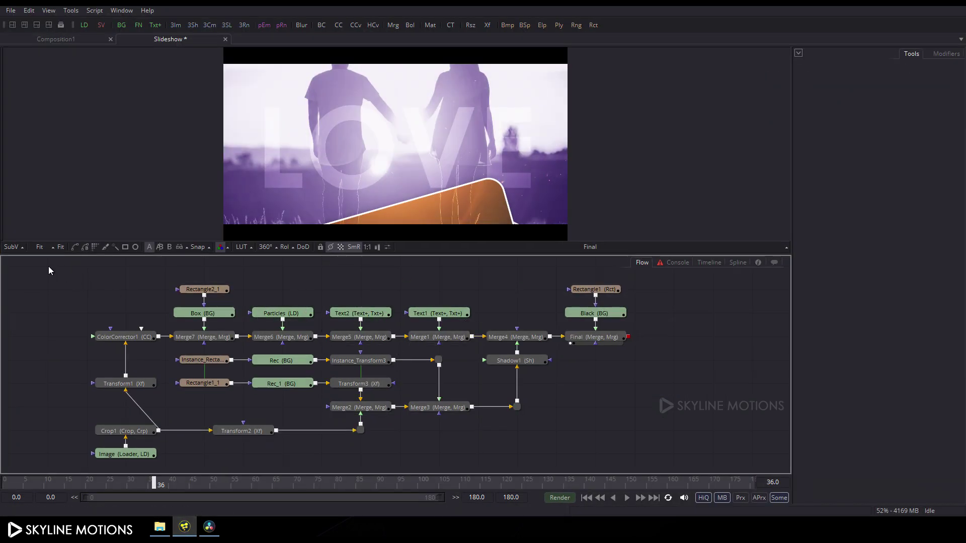
# Save all Slideshow nodes as Slide_Preset in Desktop > Modern Slideshow, then quit Fusion.
pyautogui.moveTo(48, 270); pyautogui.dragTo(660, 466)
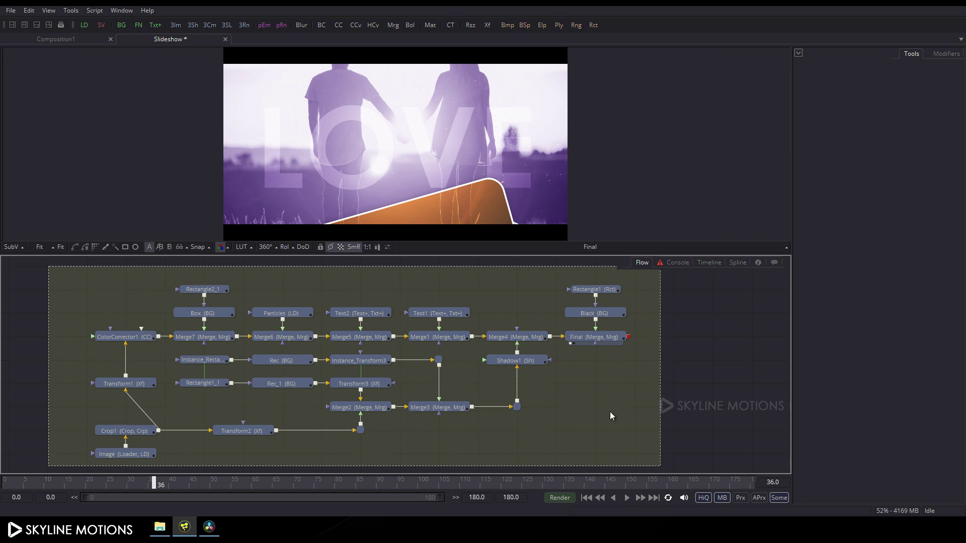
pyautogui.click(523, 366)
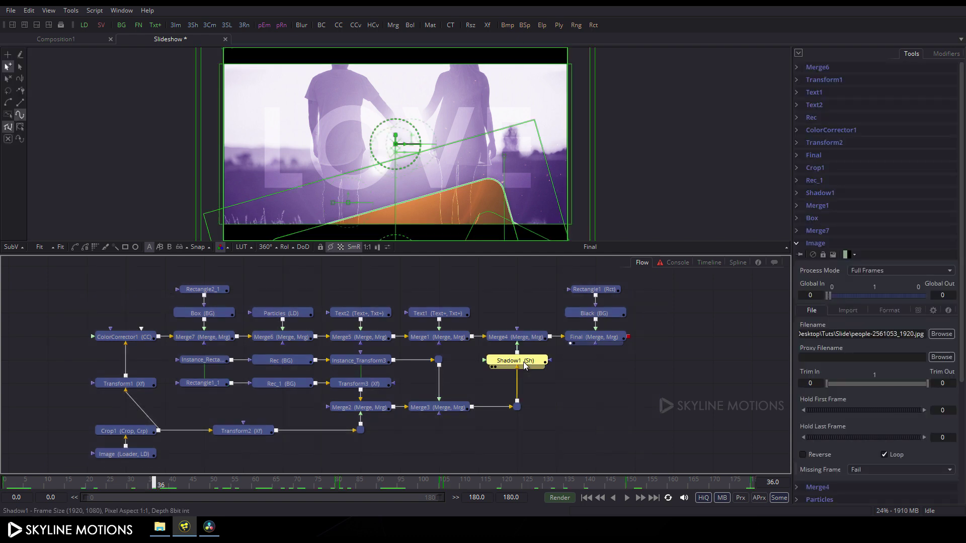
pyautogui.rightClick(524, 366)
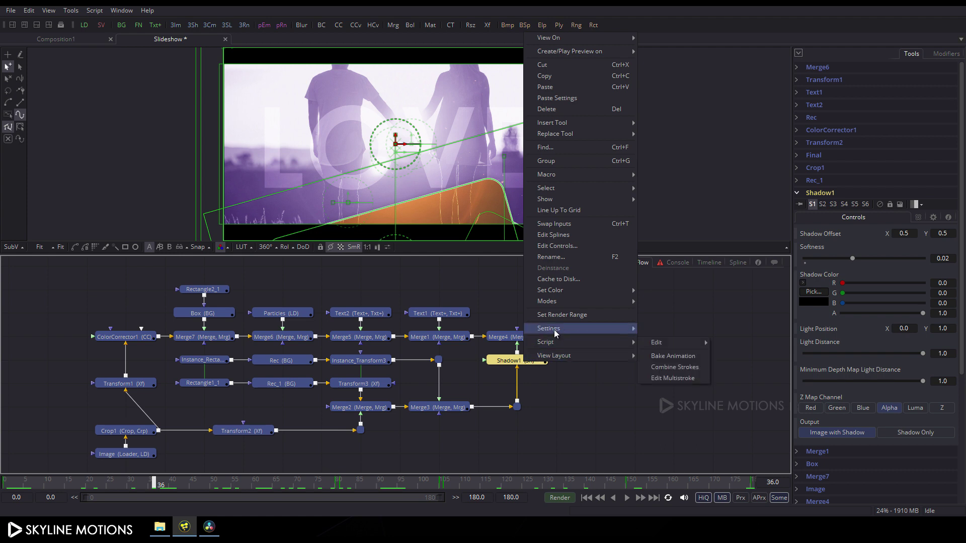
pyautogui.moveTo(559, 329)
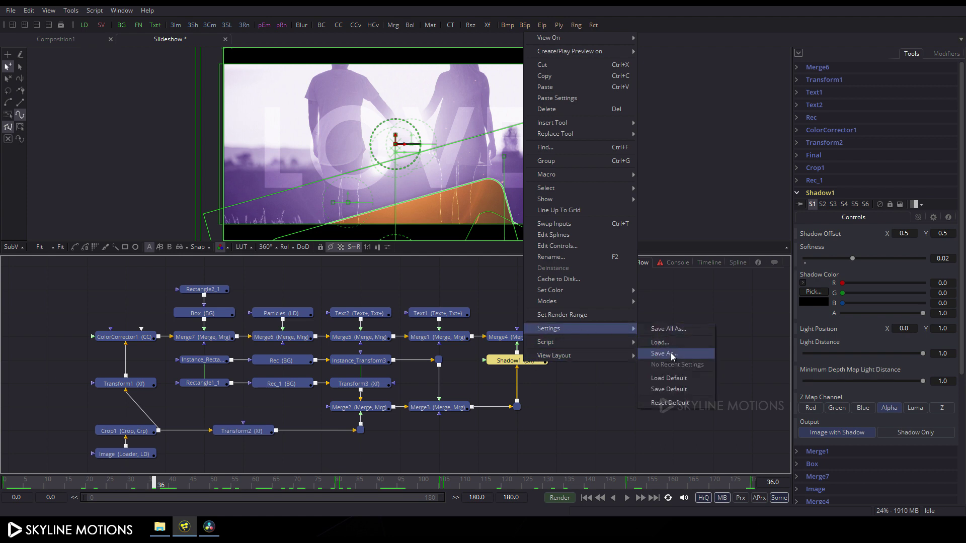
pyautogui.click(663, 354)
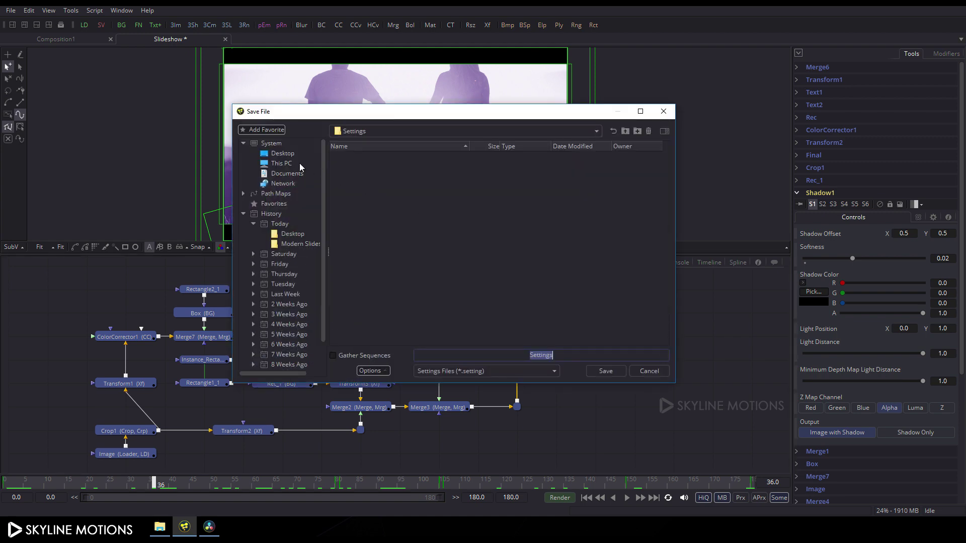
pyautogui.click(285, 155)
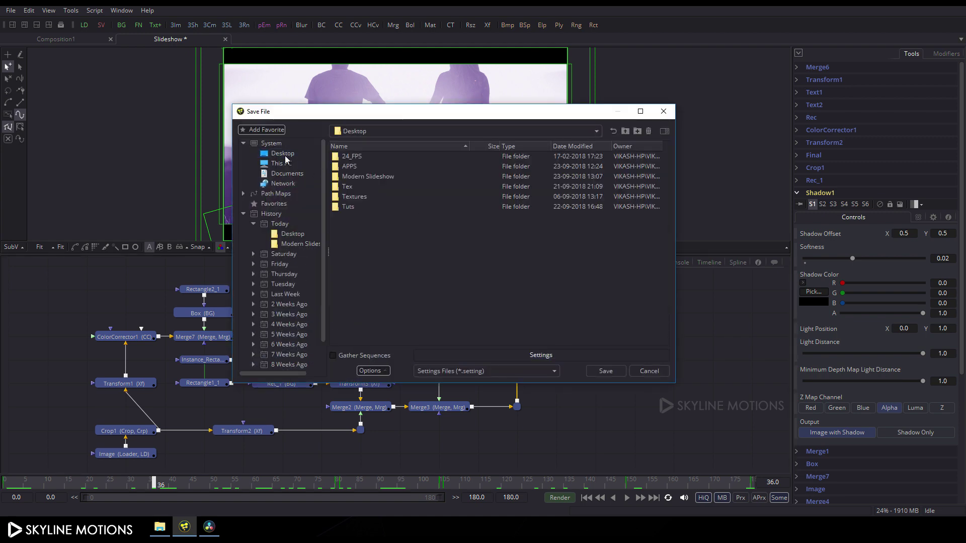
pyautogui.doubleClick(365, 177)
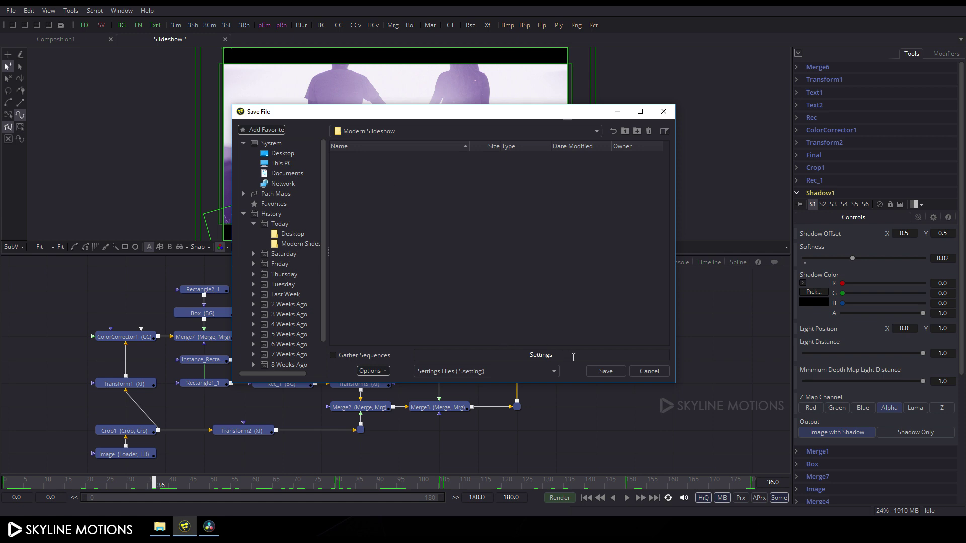
pyautogui.doubleClick(470, 357)
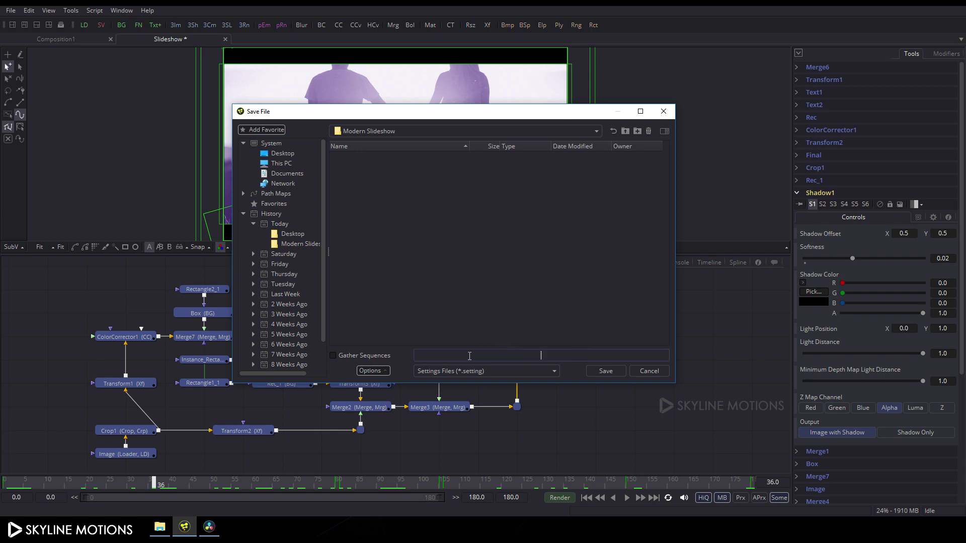
pyautogui.write('SlidePreset')
pyautogui.click(622, 373)
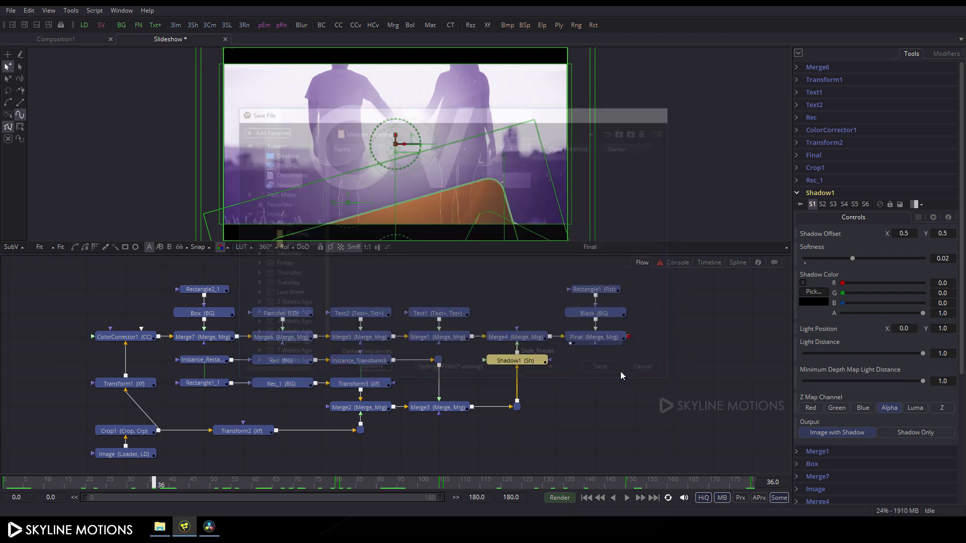
pyautogui.click(958, 4)
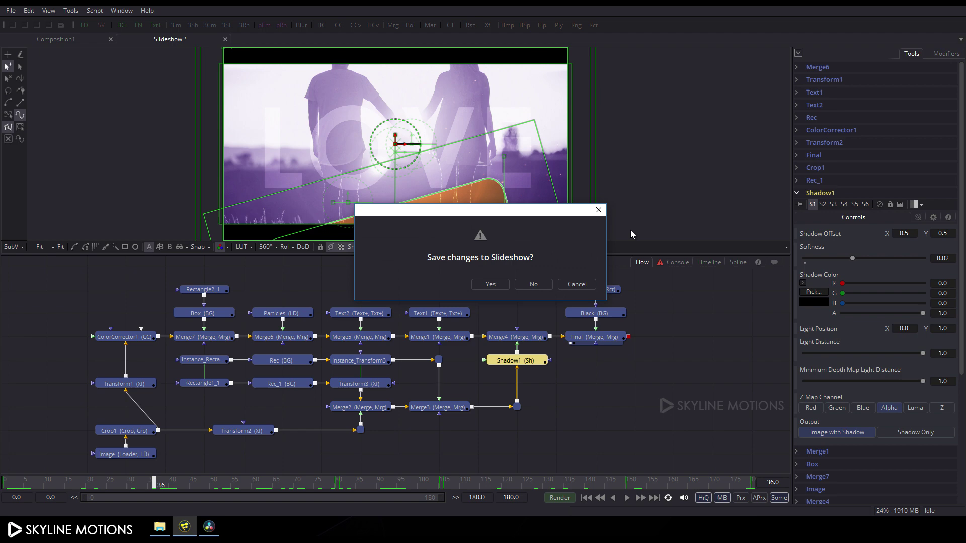
pyautogui.click(540, 286)
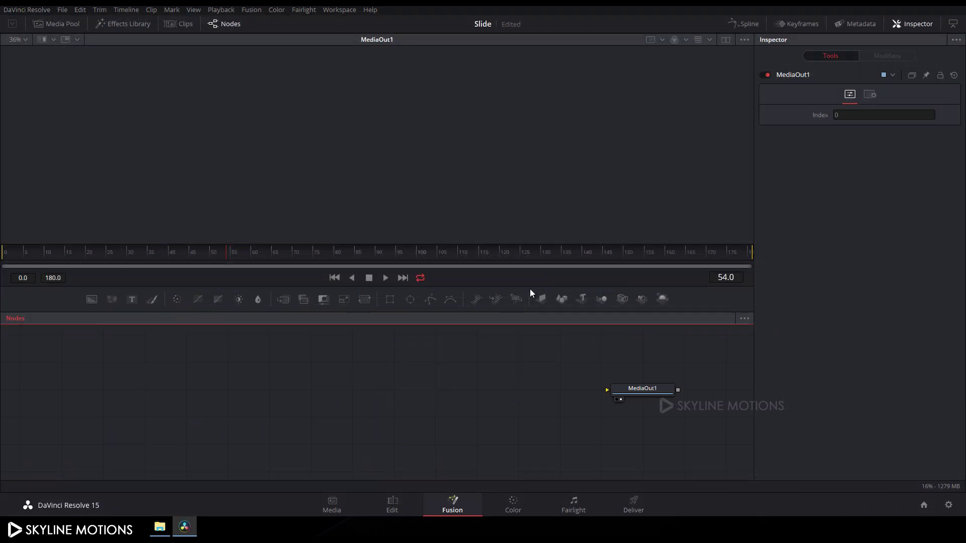
# Drag Slide_Preset.setting from the Modern Slideshow folder into the Nodes panel and dismiss the Particles warning.
pyautogui.click(159, 530)
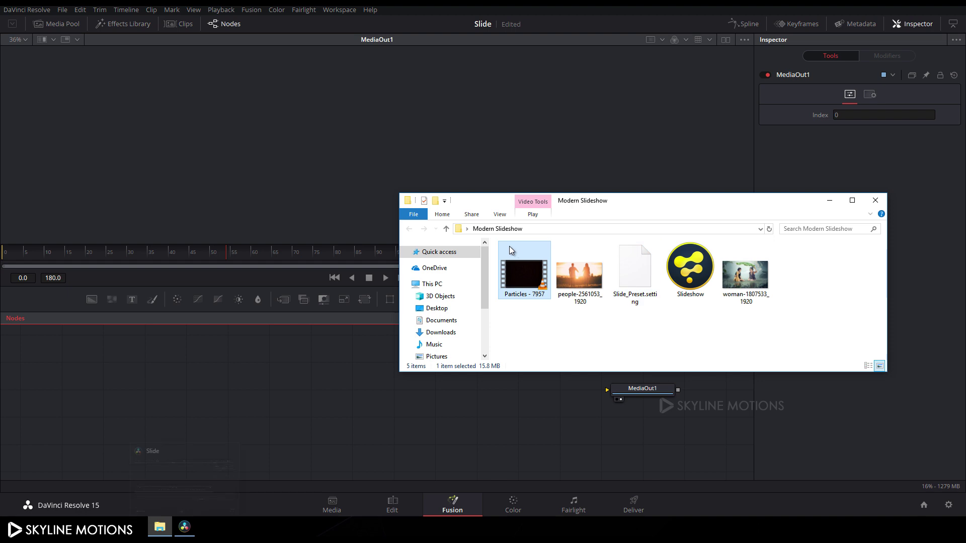
pyautogui.click(633, 291)
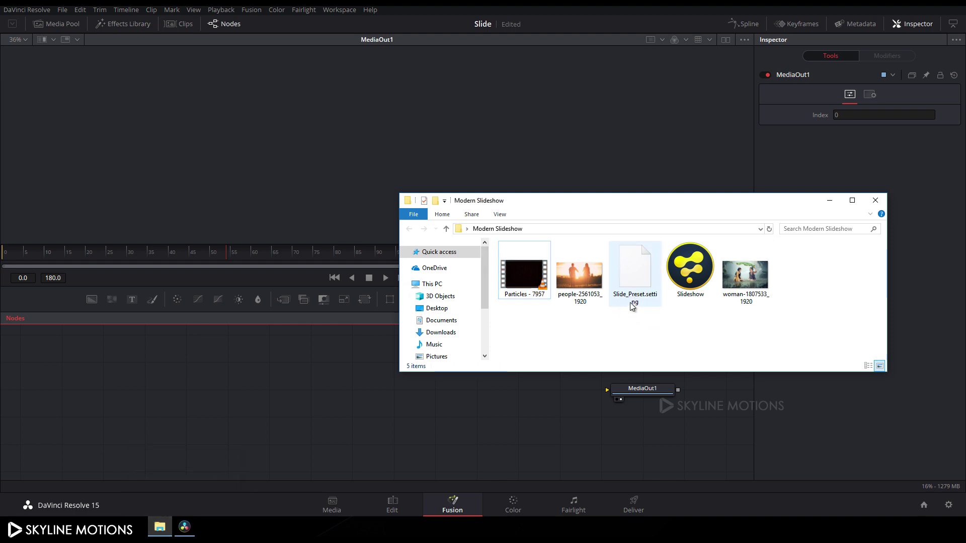
pyautogui.click(632, 303)
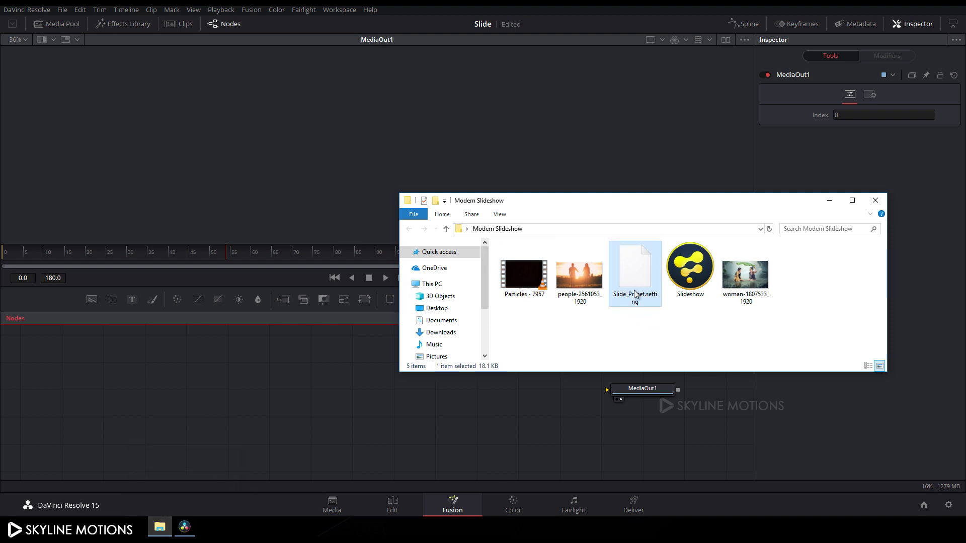
pyautogui.moveTo(636, 280); pyautogui.dragTo(232, 385)
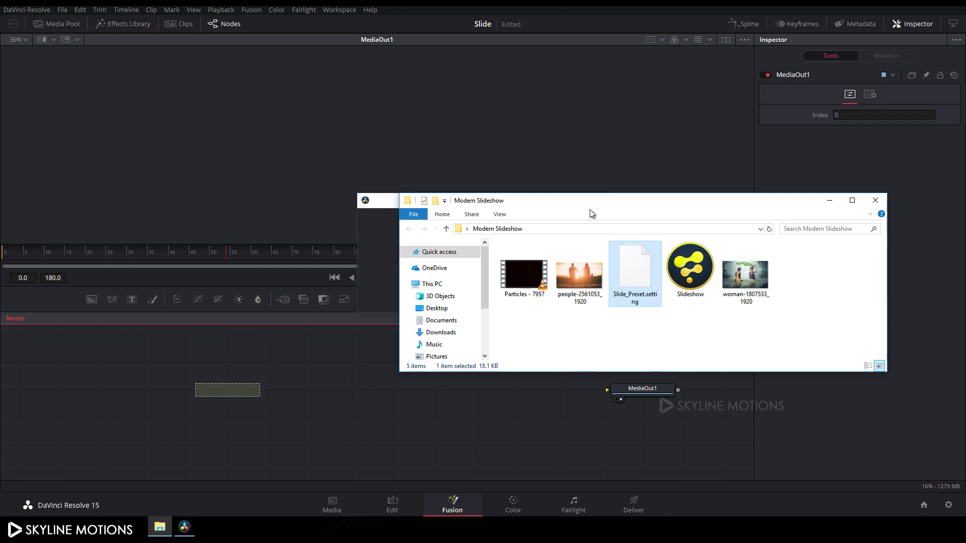
pyautogui.click(385, 207)
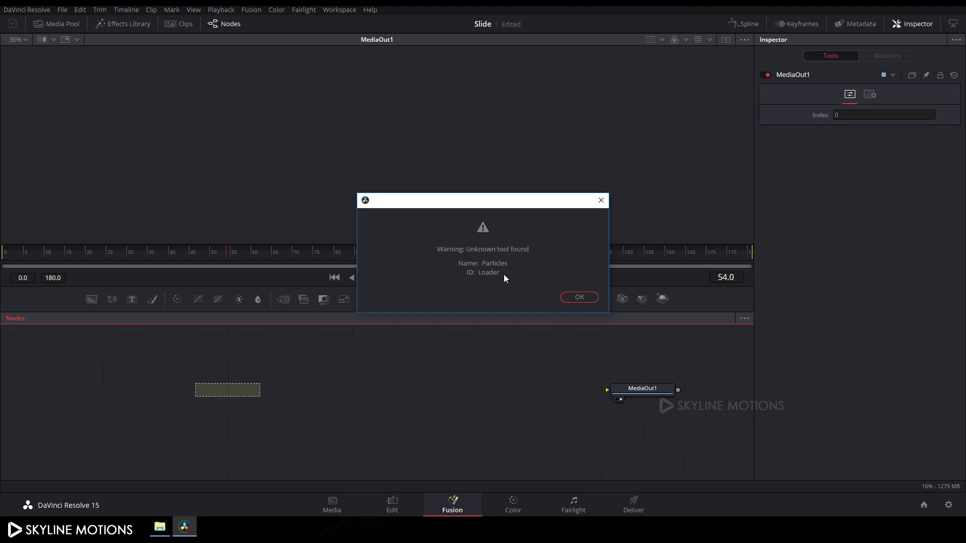
pyautogui.click(569, 297)
# Dismiss the last warning, enlarge the Nodes panel, and connect Final's output to MediaOut1.
pyautogui.click(573, 299)
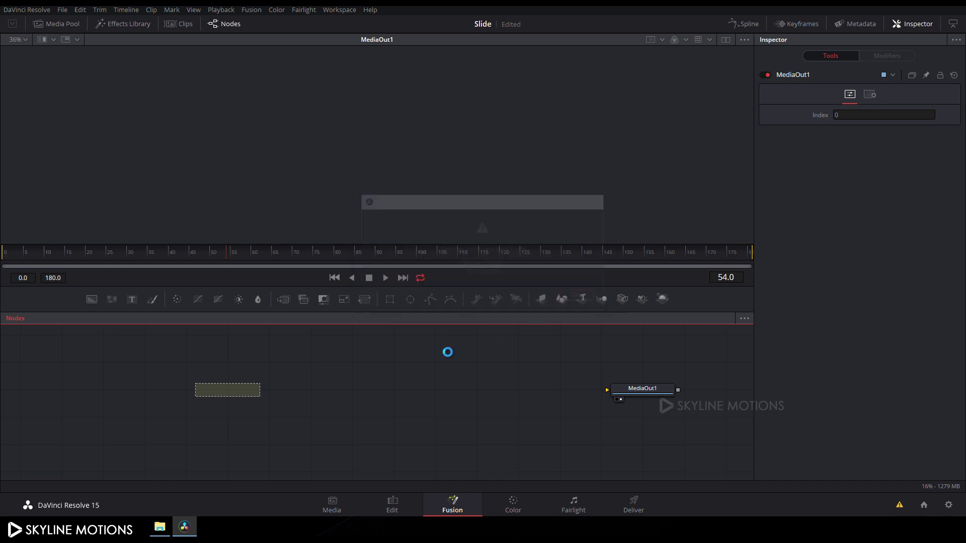
pyautogui.moveTo(381, 374); pyautogui.dragTo(414, 401)
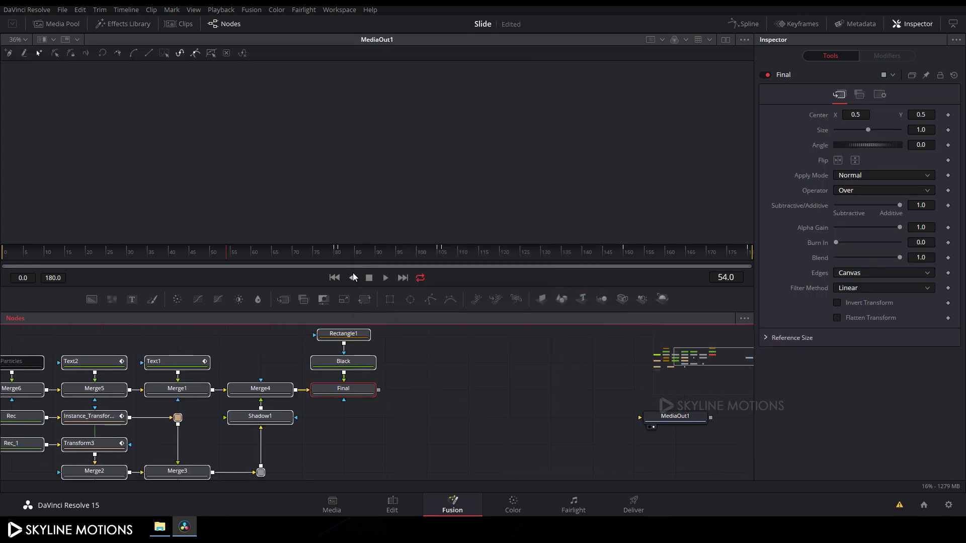
pyautogui.moveTo(352, 311); pyautogui.dragTo(352, 232)
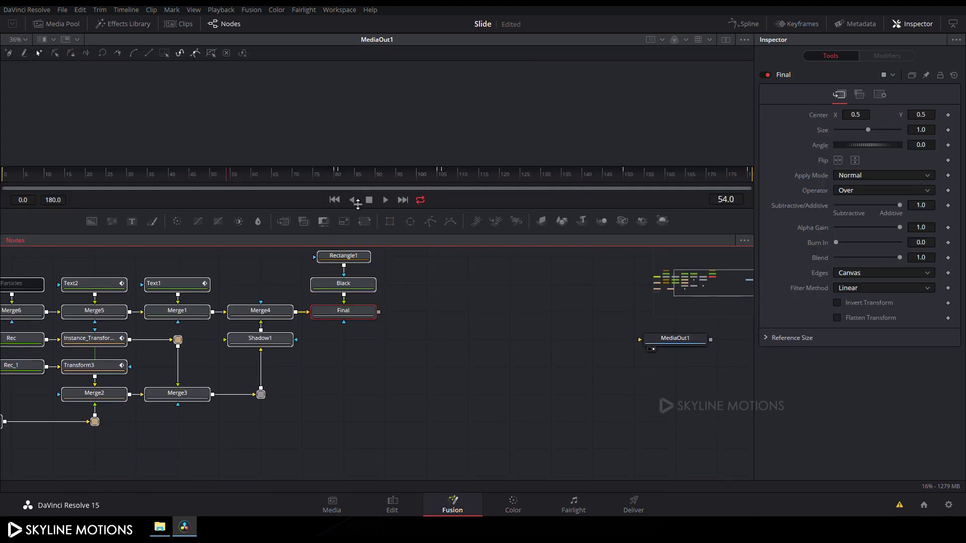
pyautogui.moveTo(472, 339); pyautogui.dragTo(488, 376)
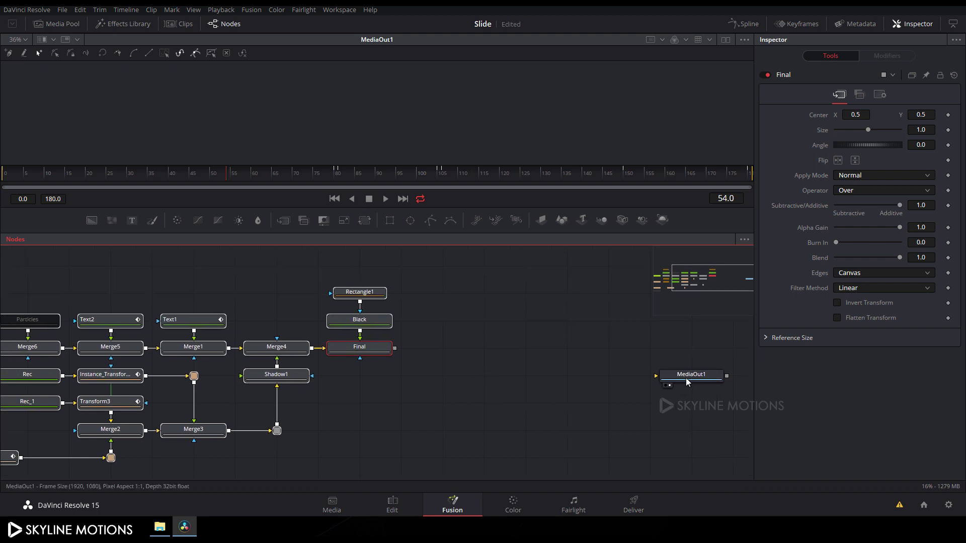
pyautogui.moveTo(691, 379); pyautogui.dragTo(456, 355)
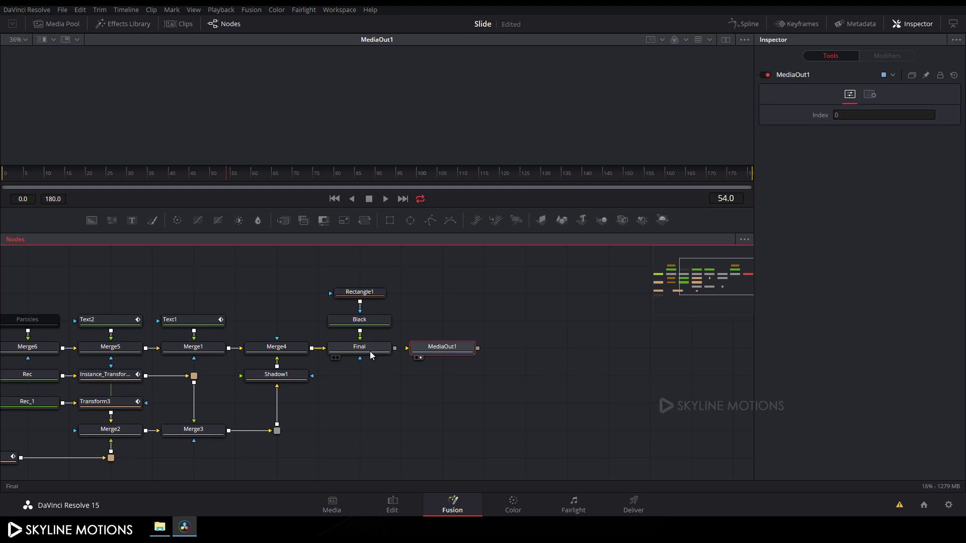
pyautogui.moveTo(407, 352); pyautogui.dragTo(394, 348)
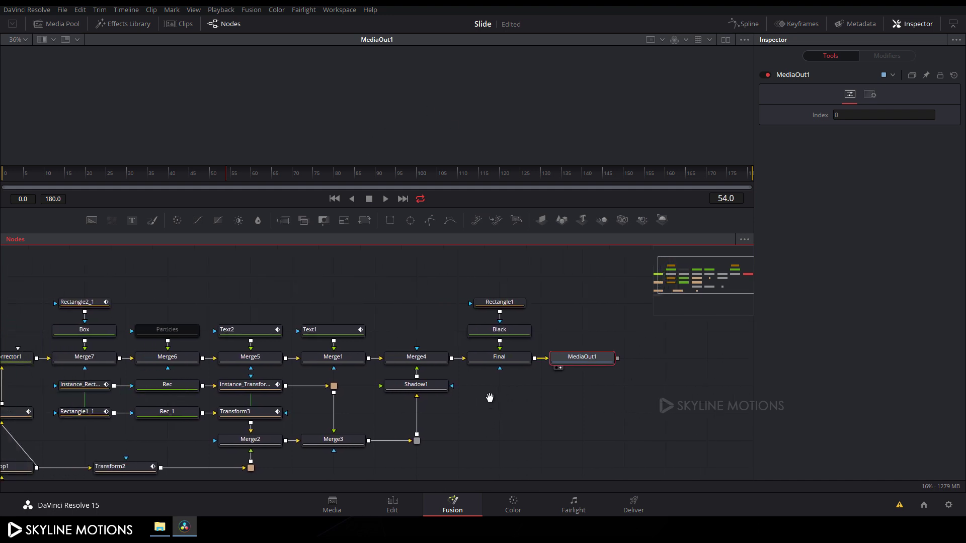
# Delete the missing Image loader node from the graph.
pyautogui.moveTo(344, 387); pyautogui.dragTo(364, 364)
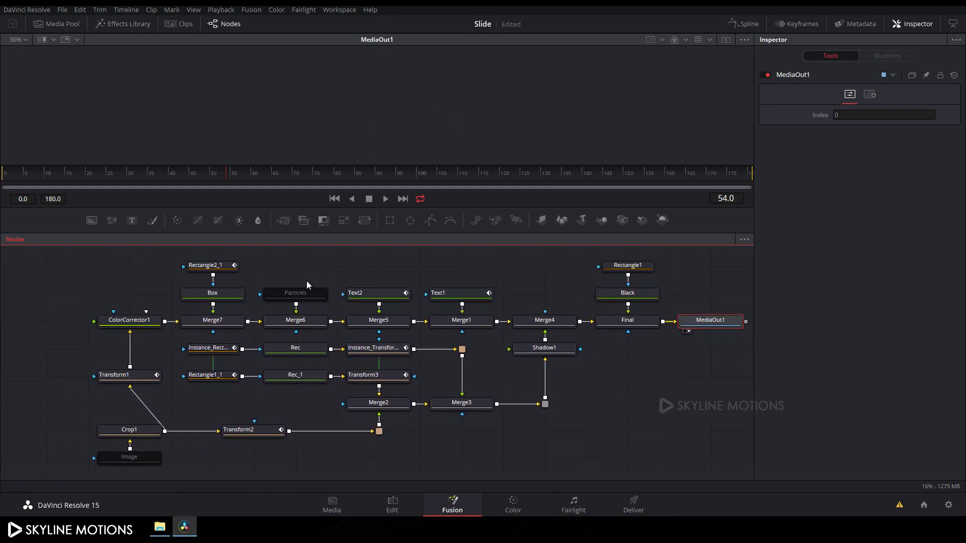
pyautogui.scroll(-2, 253, 385)
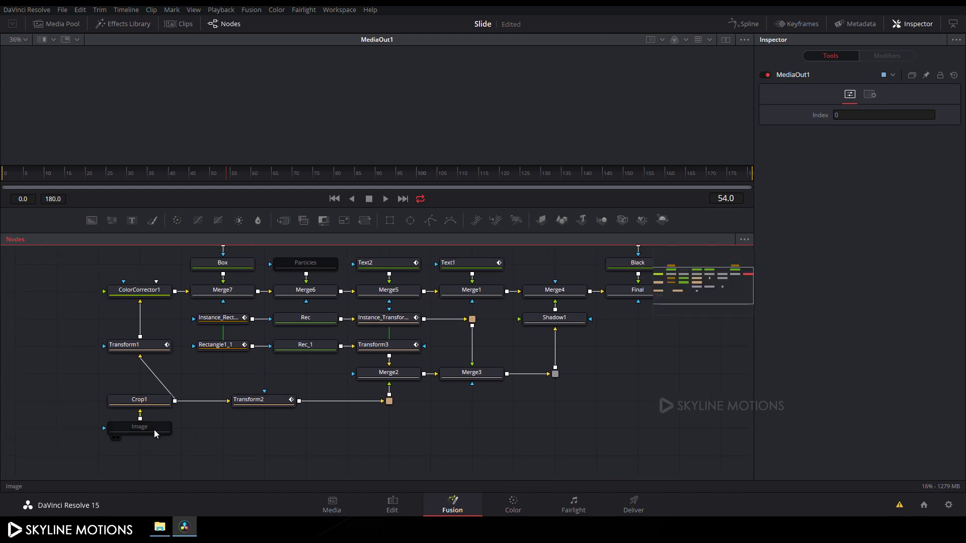
pyautogui.click(154, 430)
pyautogui.press('Delete')
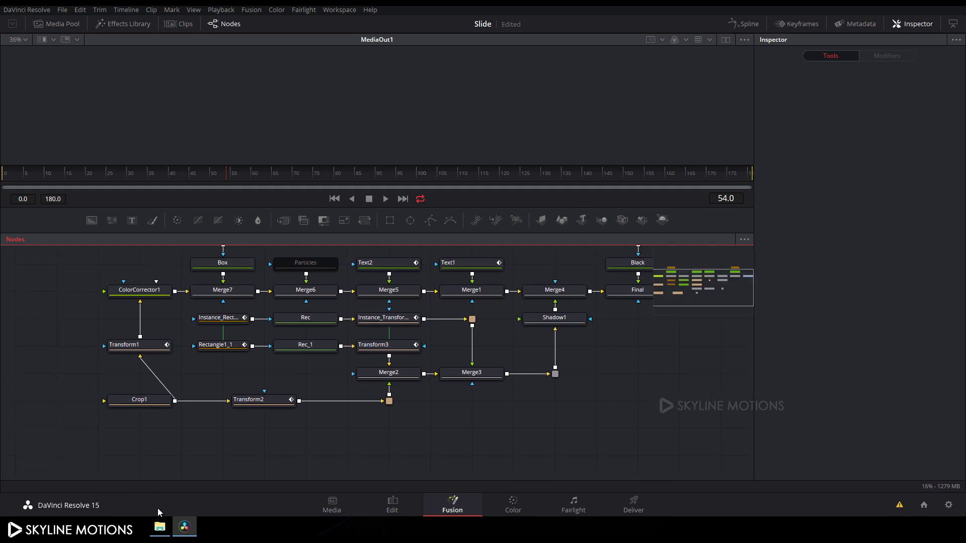
# Add the people-2561053 photo to the graph as MediaIn1 and connect it to Crop1's input.
pyautogui.click(159, 526)
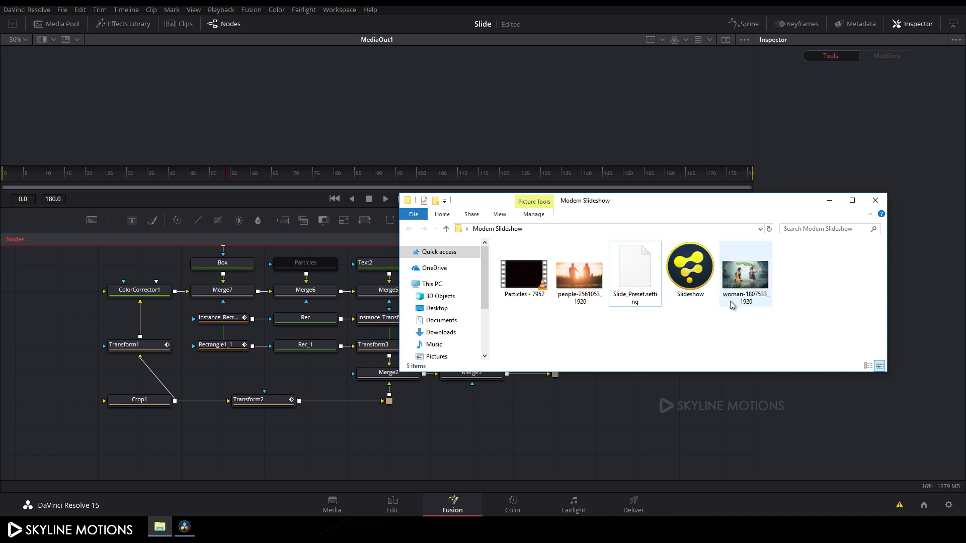
pyautogui.click(582, 299)
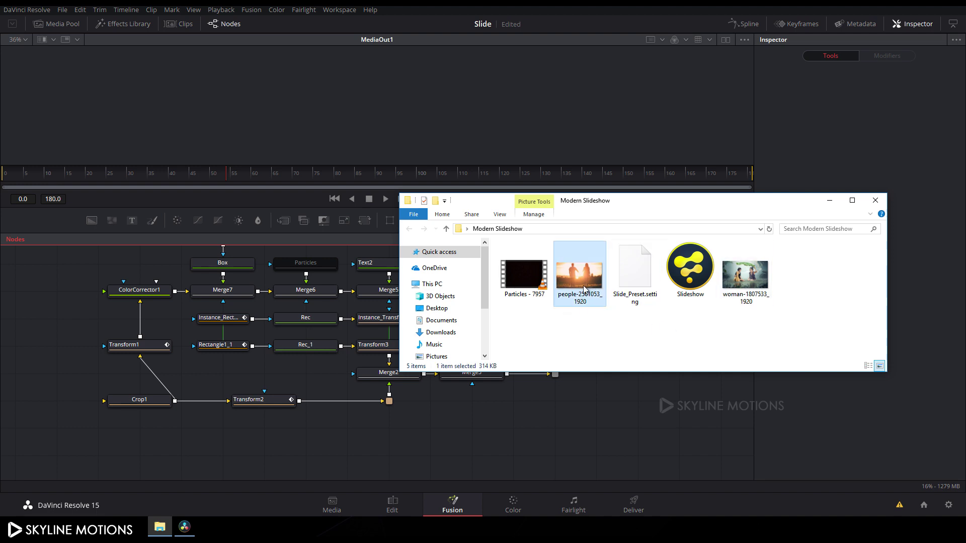
pyautogui.moveTo(577, 279); pyautogui.dragTo(141, 438)
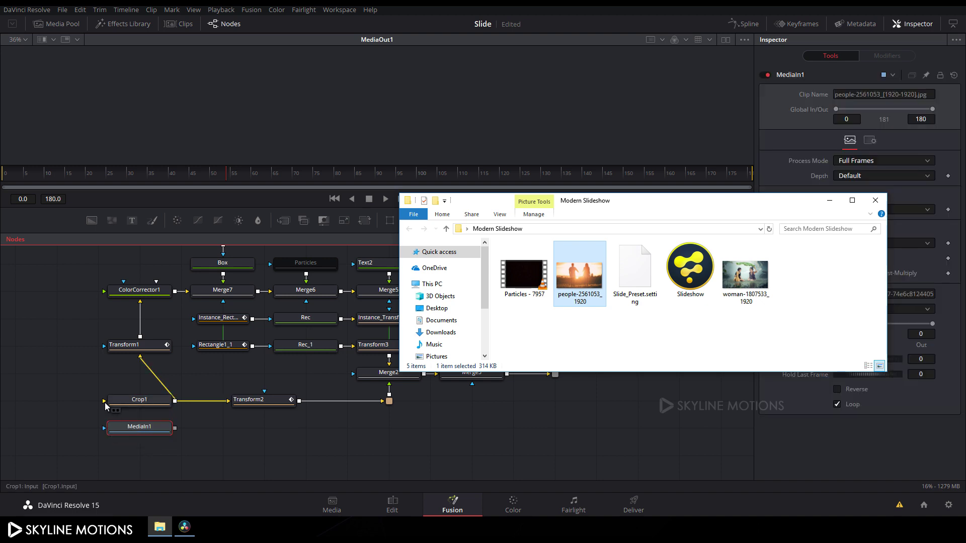
pyautogui.click(53, 412)
pyautogui.moveTo(103, 400); pyautogui.dragTo(140, 426)
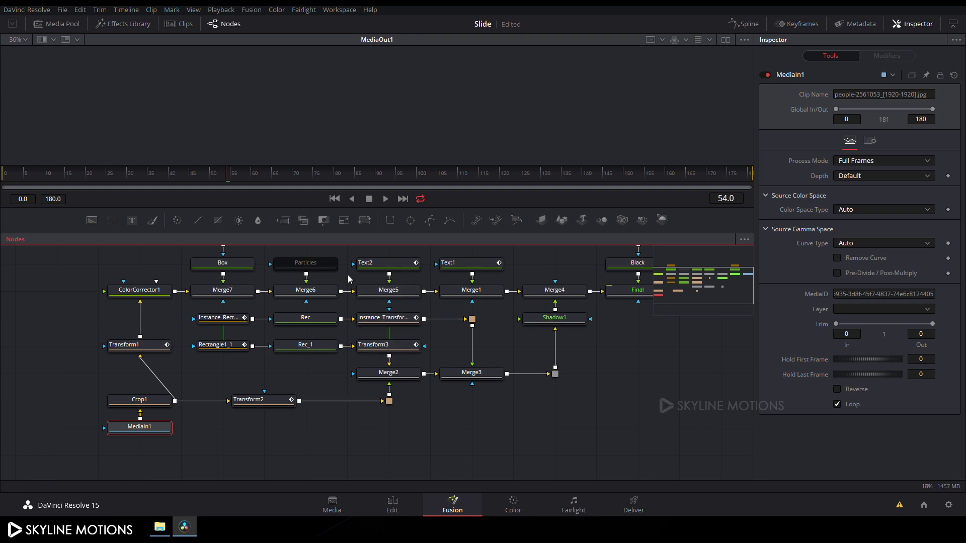
pyautogui.scroll(3, 348, 275)
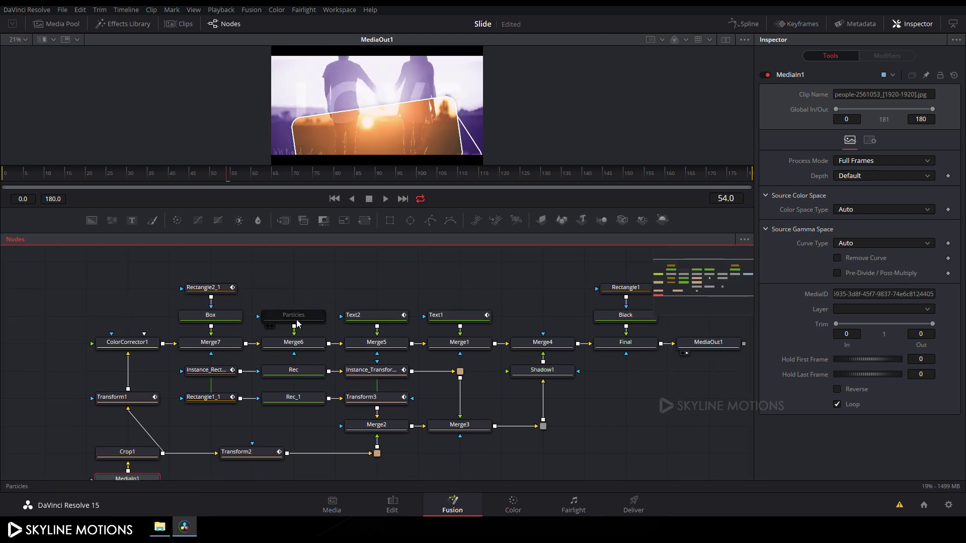
# Delete the missing Particles node, add Particles - 7957.mp4 as MediaIn2 there, and scrub the preview.
pyautogui.click(311, 323)
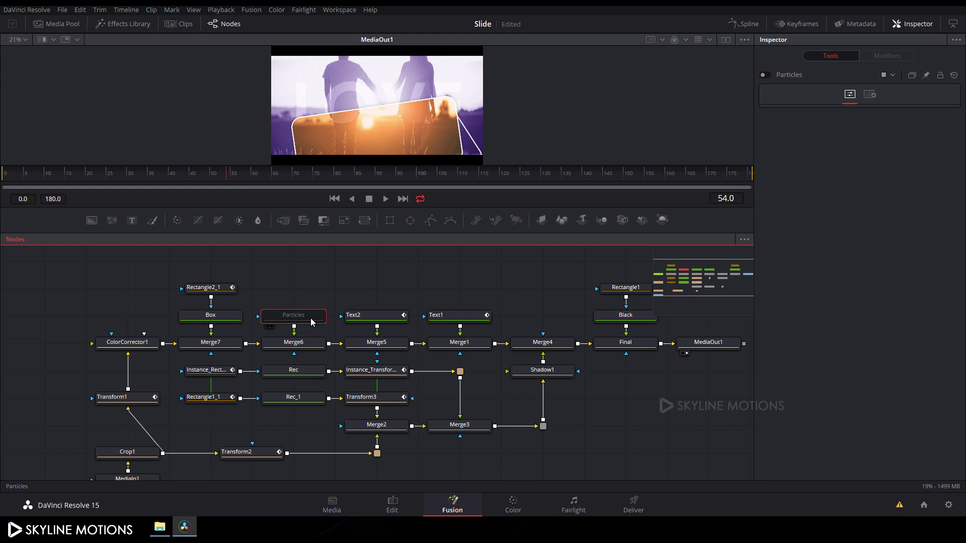
pyautogui.press('Delete')
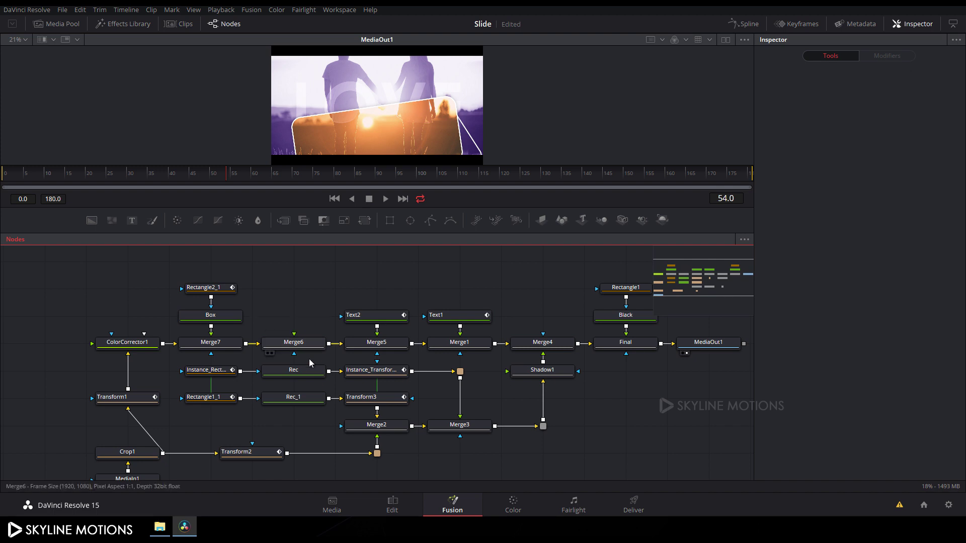
pyautogui.click(159, 527)
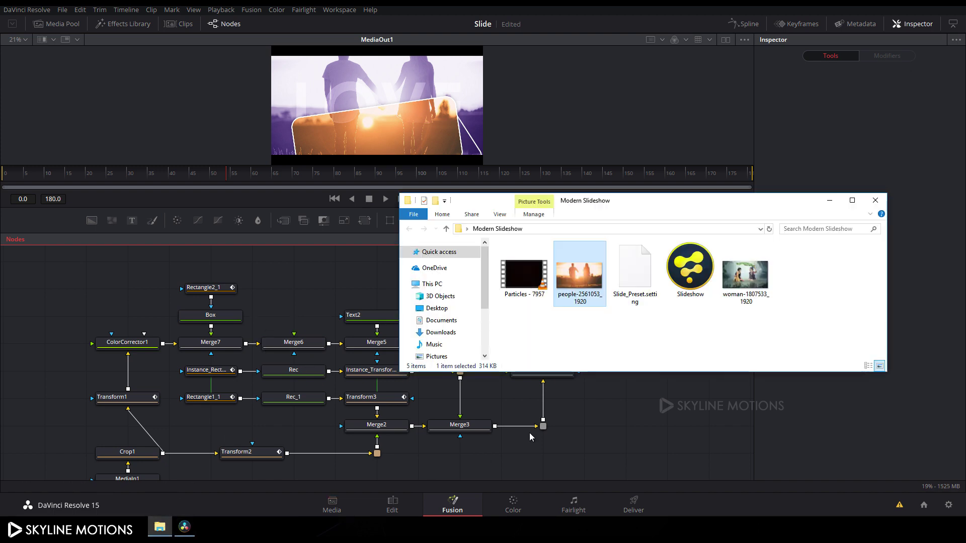
pyautogui.click(523, 291)
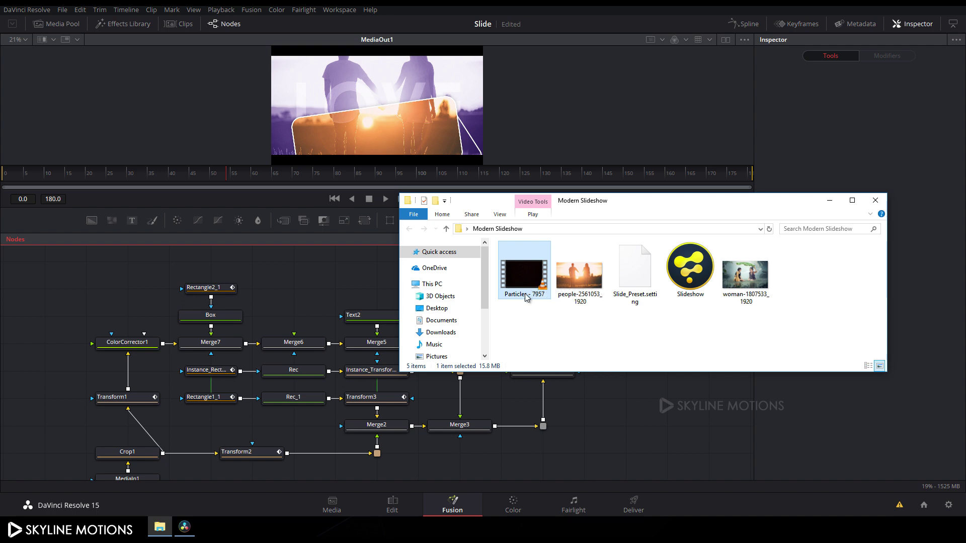
pyautogui.moveTo(523, 291); pyautogui.dragTo(280, 318)
pyautogui.click(291, 314)
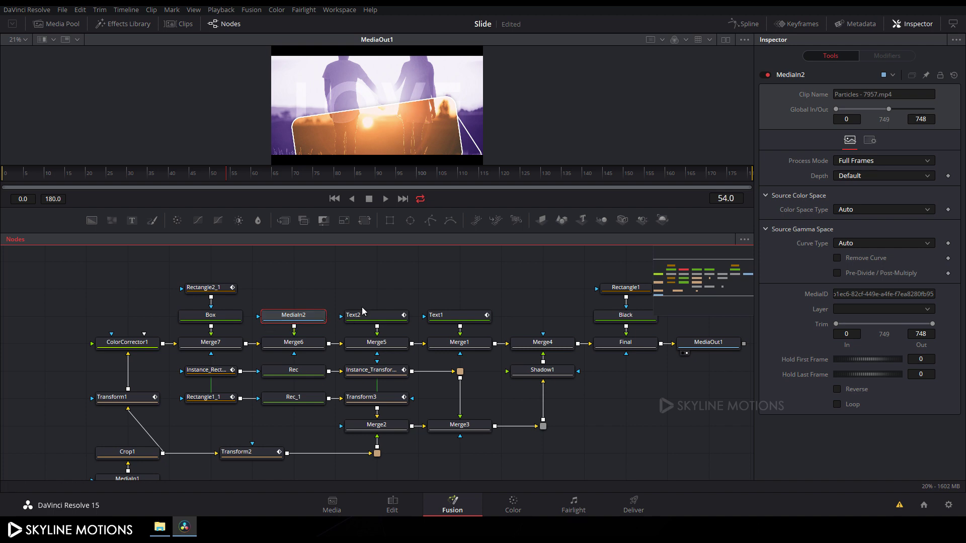
pyautogui.moveTo(211, 176); pyautogui.dragTo(422, 174)
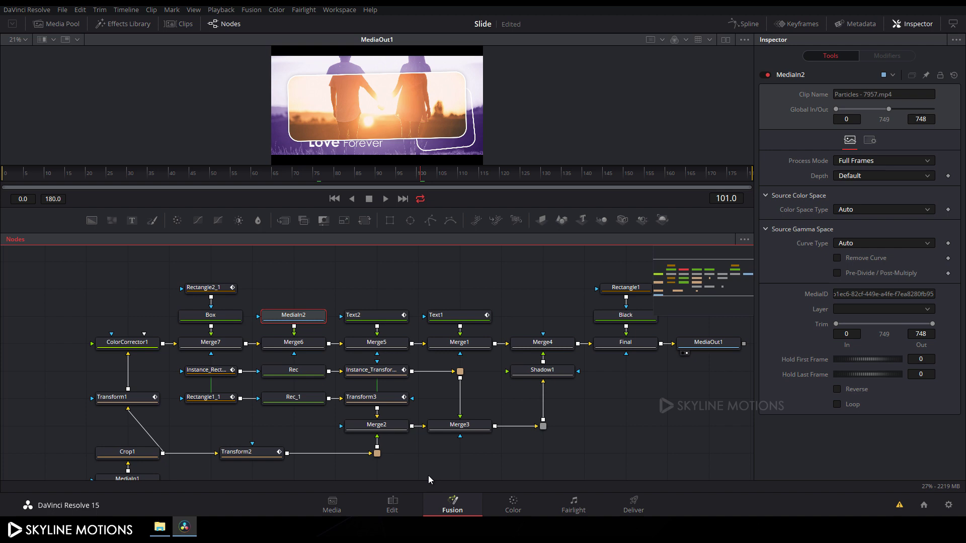
# Go to the Edit page and scrub Timeline 1 to watch the Slideshow clip.
pyautogui.click(401, 506)
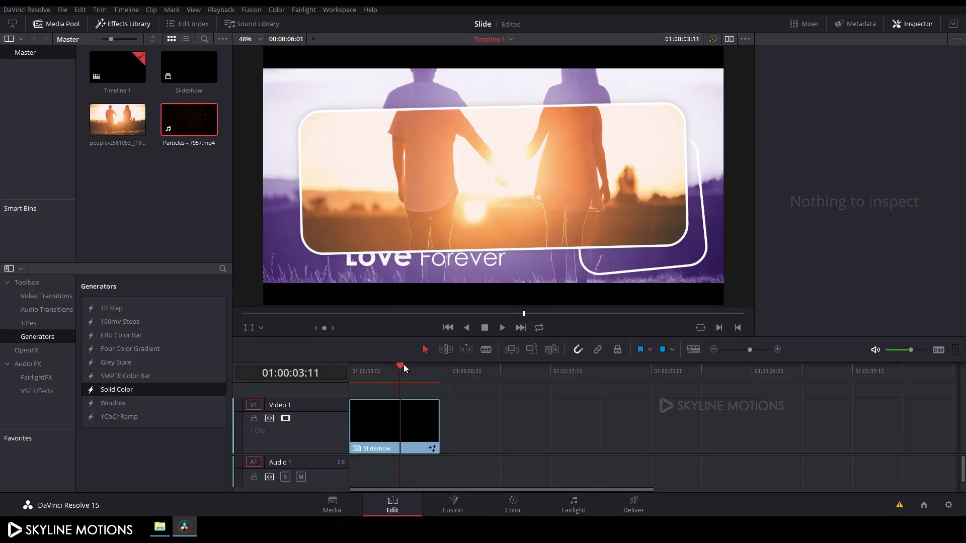
pyautogui.moveTo(404, 368)
pyautogui.mouseDown()
pyautogui.moveTo(373, 367)
pyautogui.moveTo(424, 366)
pyautogui.moveTo(362, 367)
pyautogui.moveTo(377, 368)
pyautogui.mouseUp()
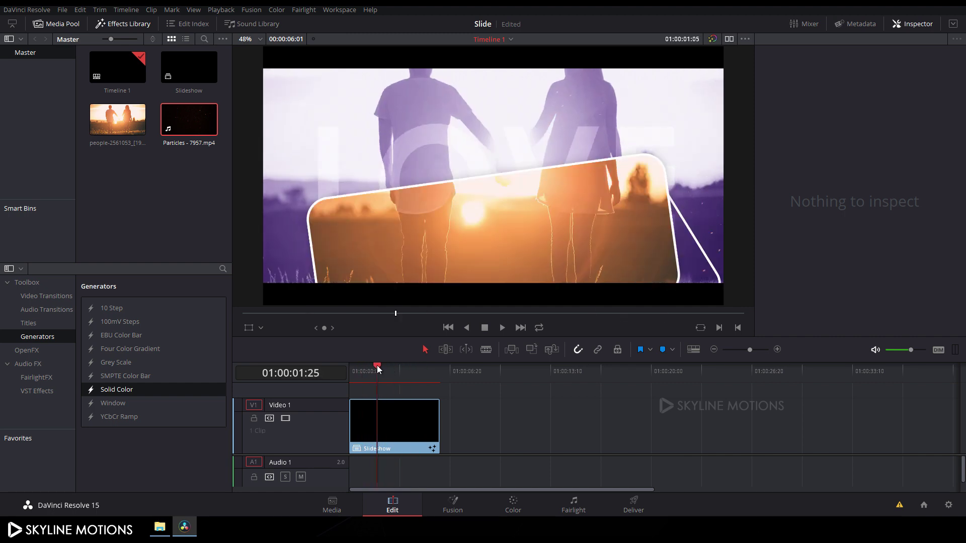